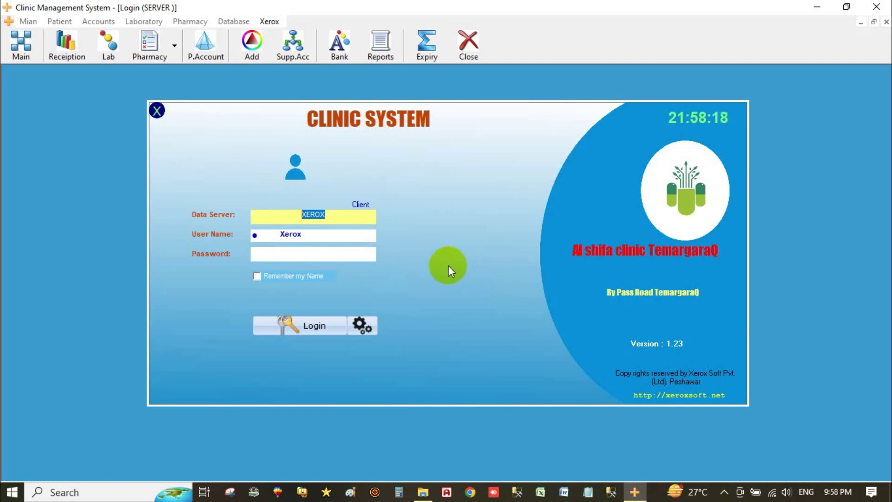
Step: Switch the login data source from Client to Server and open the administrator password prompt
click(338, 215)
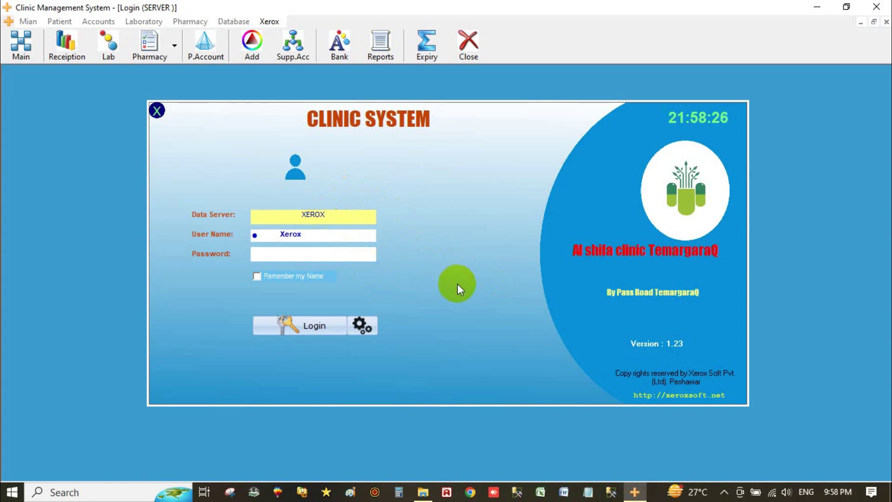
click(361, 205)
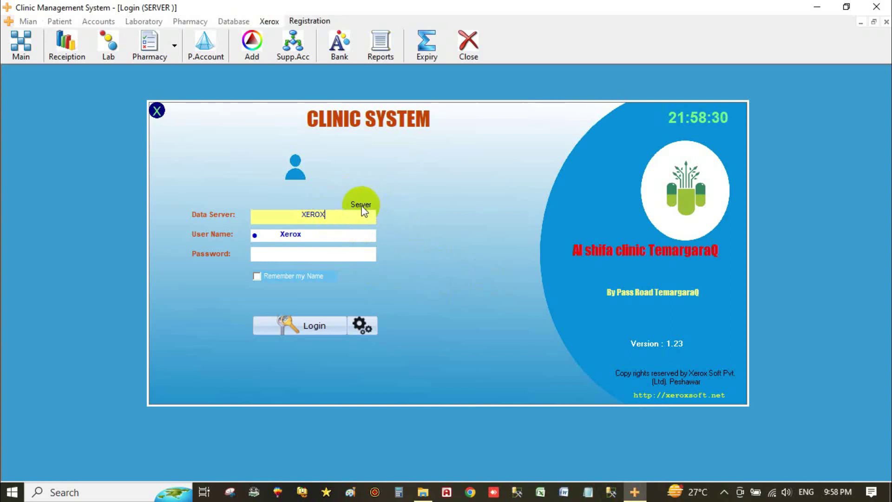
click(367, 325)
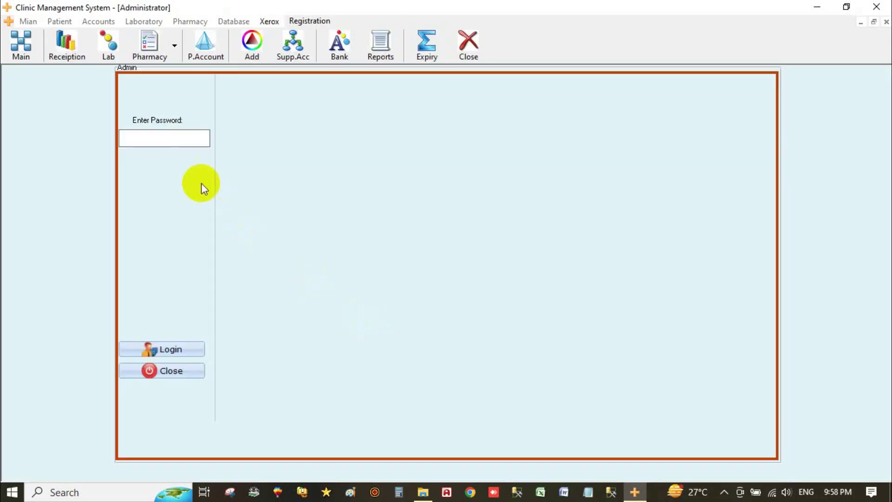
Step: Unlock admin settings with the admin password and review users Xerox, Test, ABC, XYZ and the doctor
text(*******)
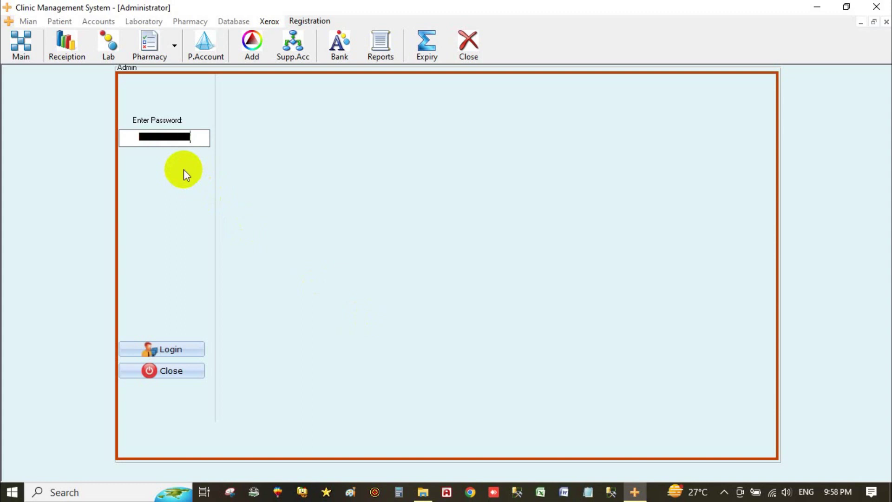
key(Return)
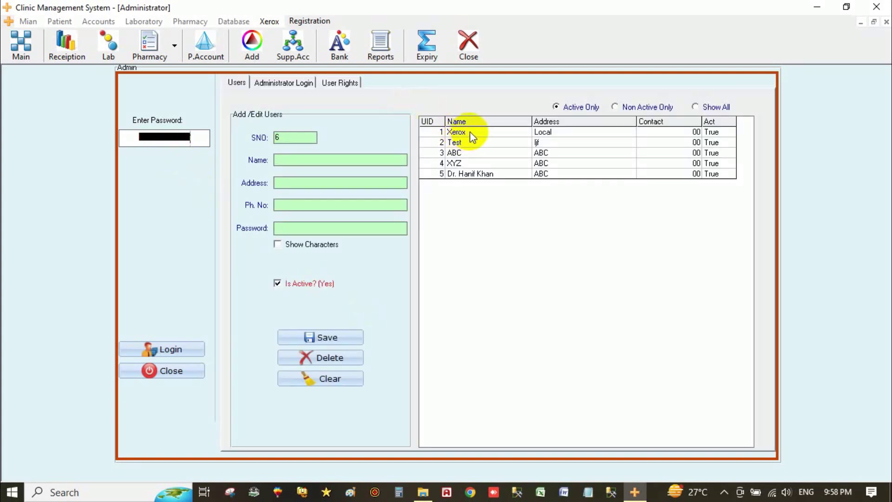
click(470, 132)
click(464, 146)
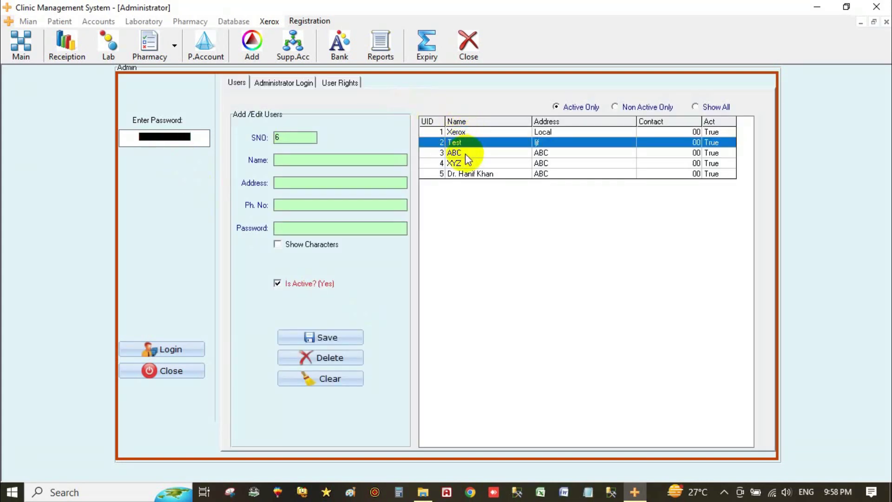
click(464, 153)
click(469, 164)
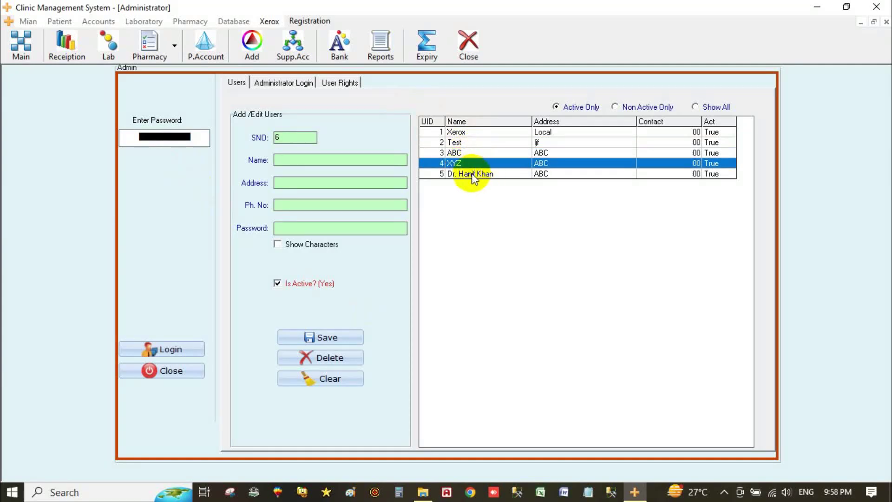
click(472, 174)
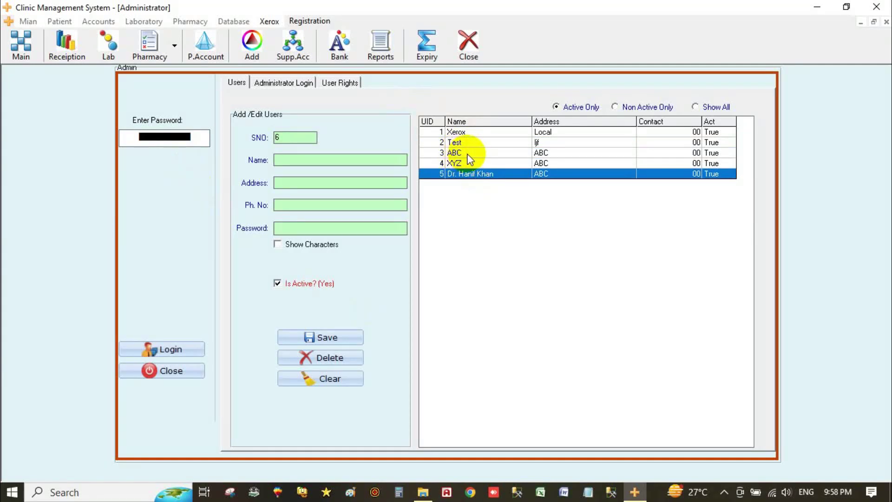
Step: Delete user ABC and save user XYZ as inactive
click(460, 154)
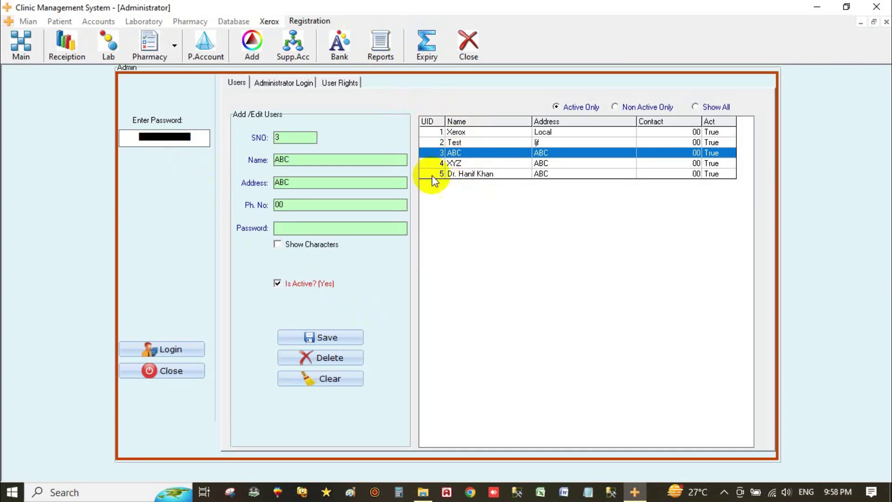
click(313, 357)
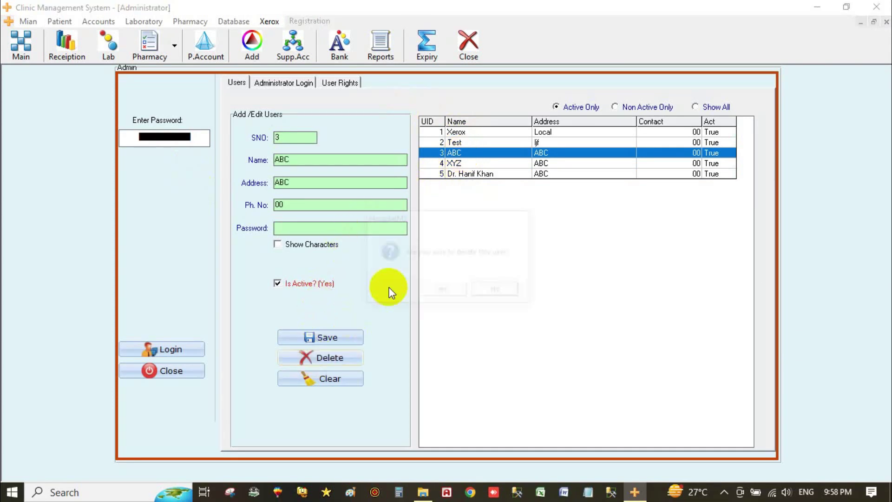
click(441, 291)
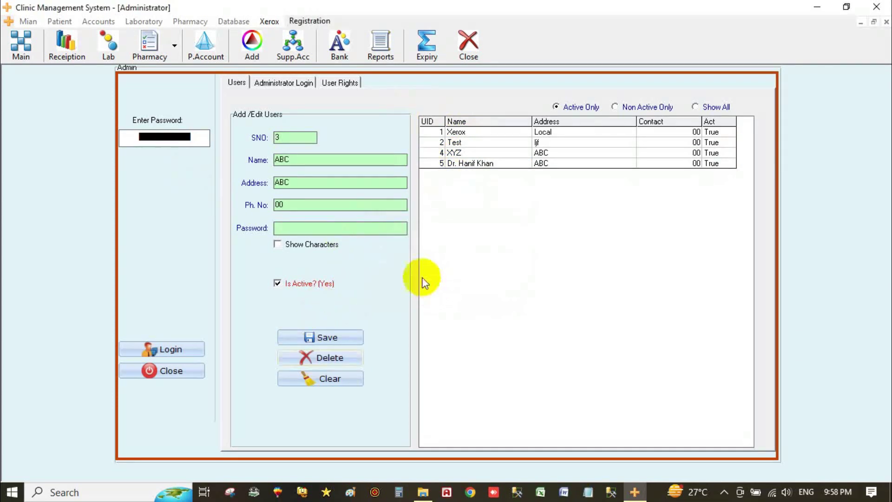
click(467, 153)
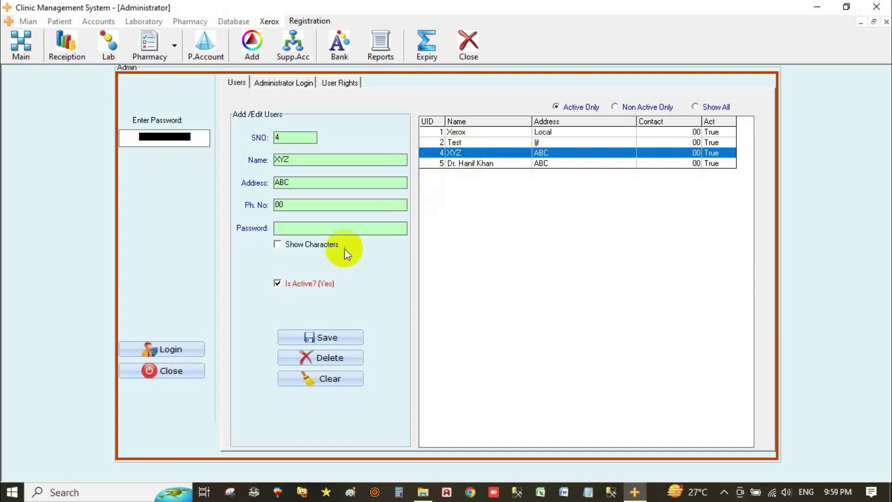
click(277, 283)
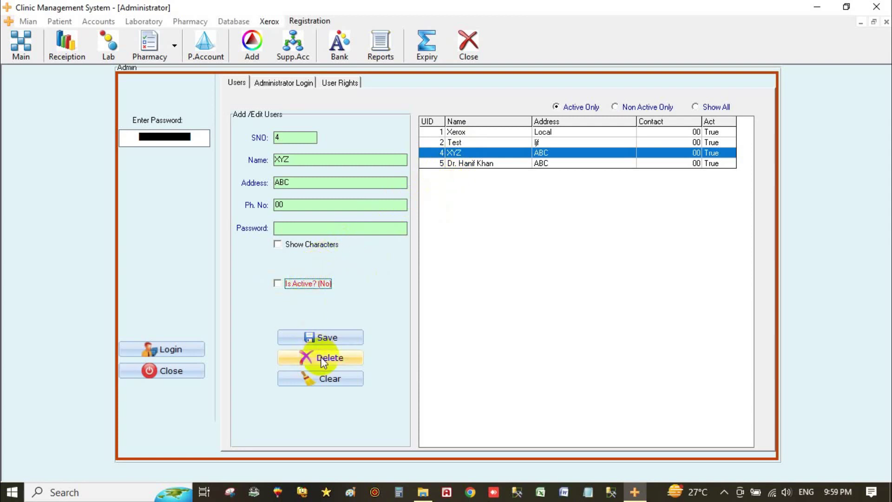
click(339, 337)
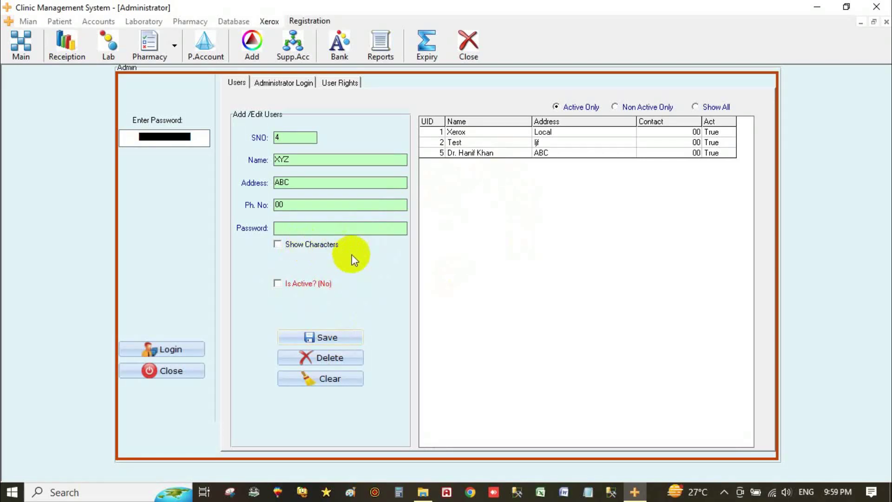
Step: Delete user Test and clear the form for a new user
click(464, 143)
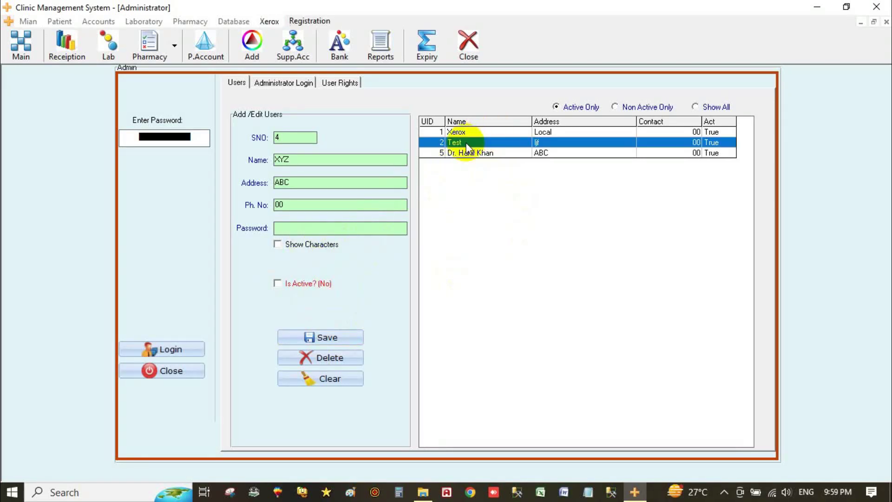
click(314, 358)
click(445, 290)
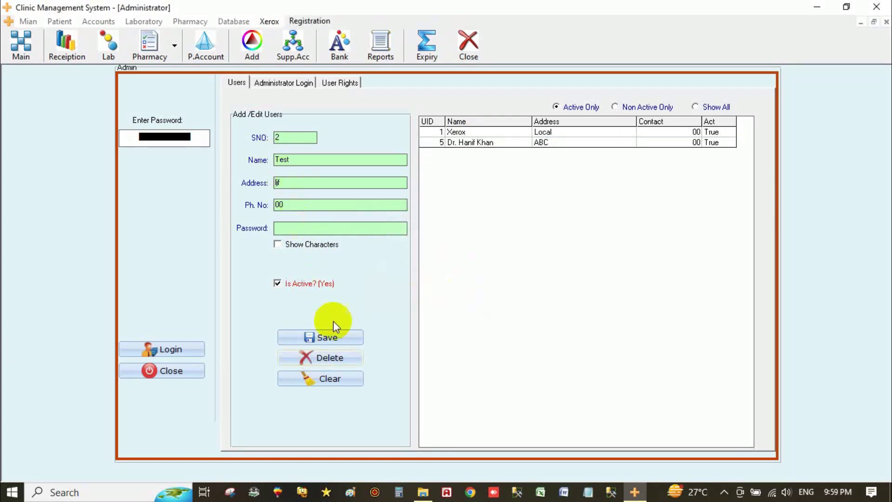
click(310, 378)
click(284, 160)
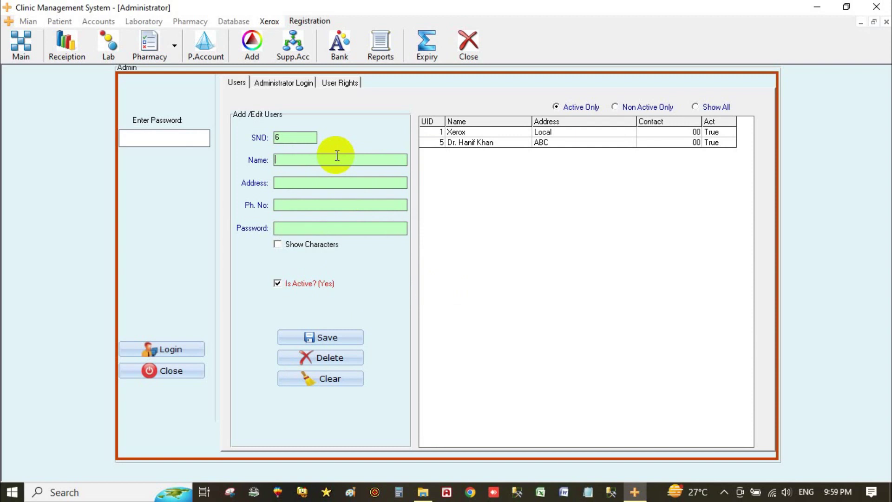
Step: Select the Xerox user and view its User Rights page
click(437, 132)
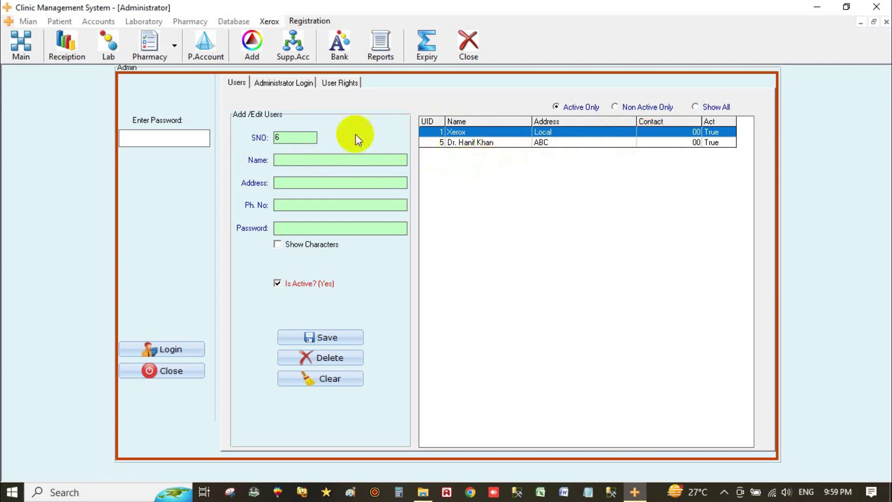
click(348, 87)
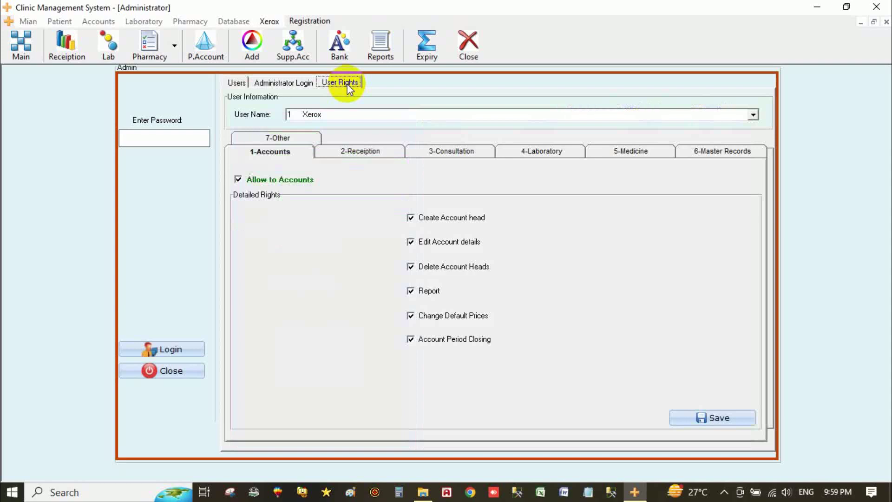
Step: Compare the doctor account's and Xerox's access rights using the User Name list
click(752, 116)
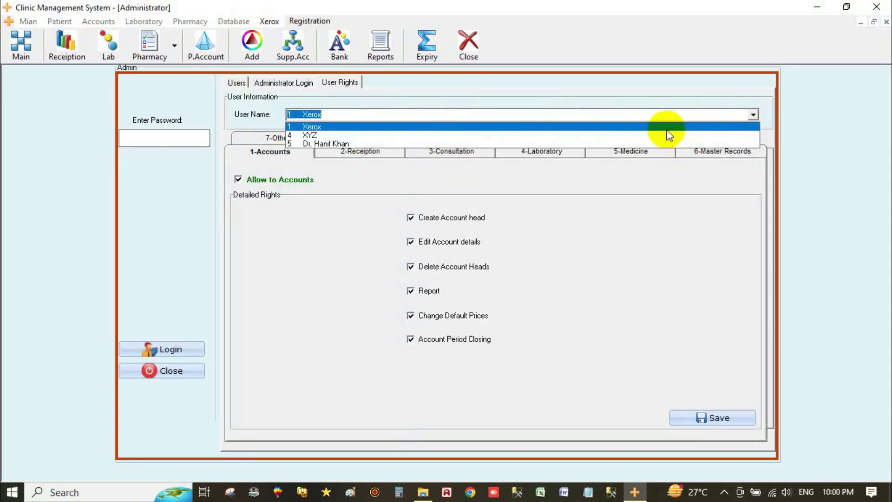
click(575, 145)
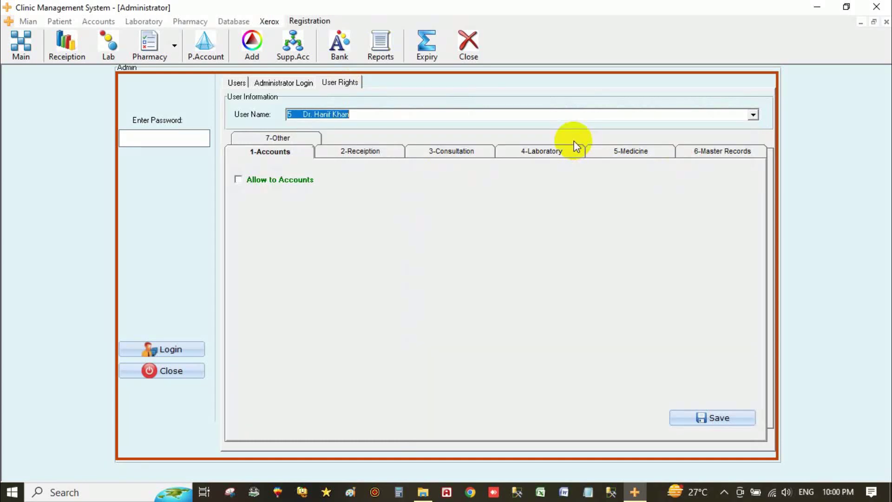
click(752, 115)
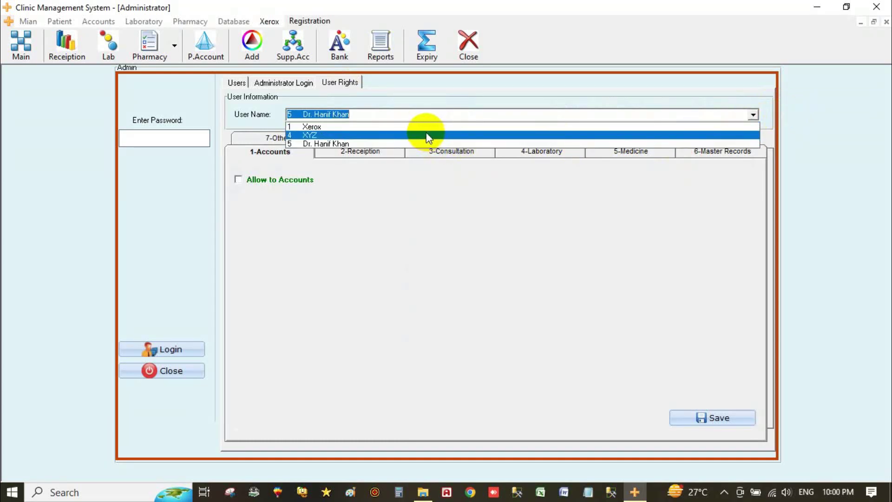
click(427, 127)
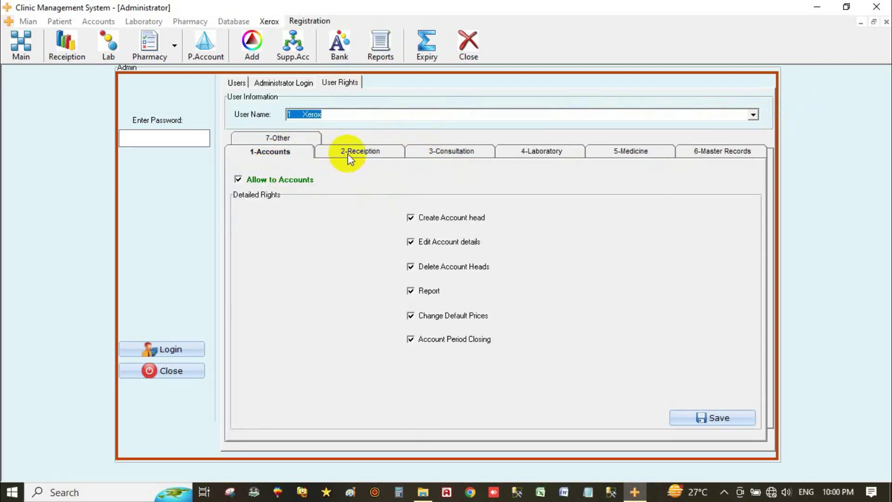
Step: Review Xerox's Receiption, Consultation, Laboratory and Medicine rights, then return to the Users form
click(352, 155)
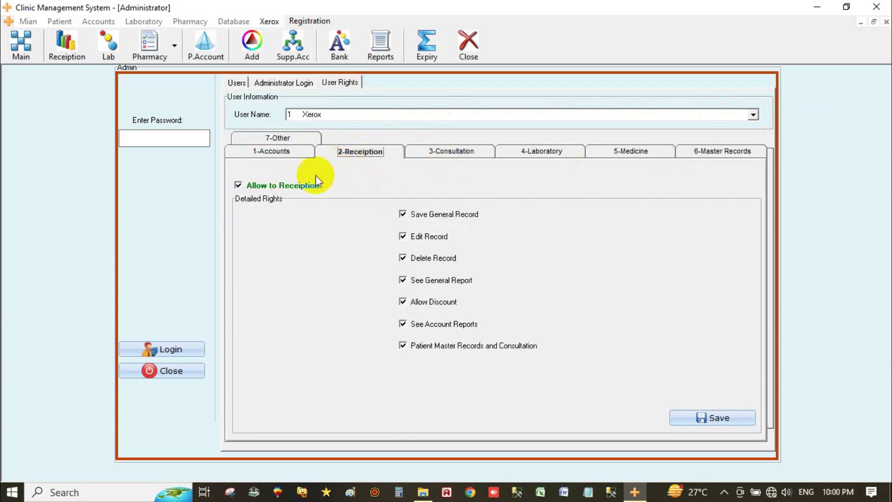
click(454, 154)
click(548, 151)
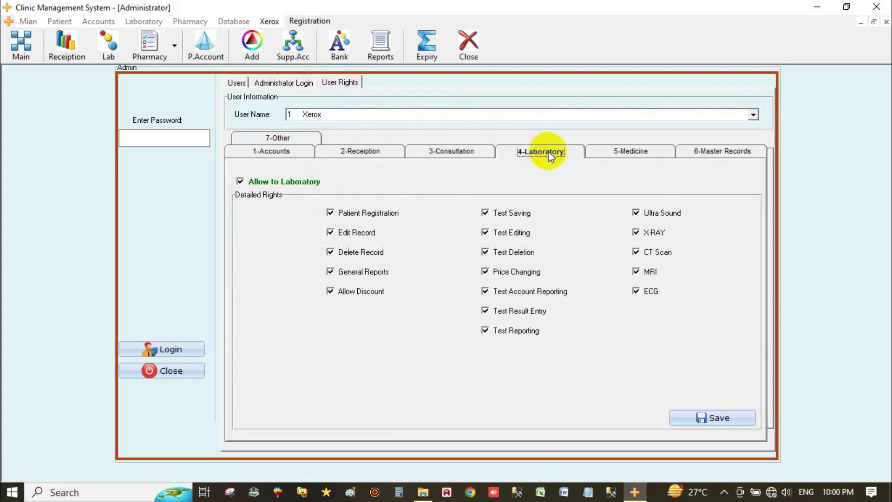
click(601, 153)
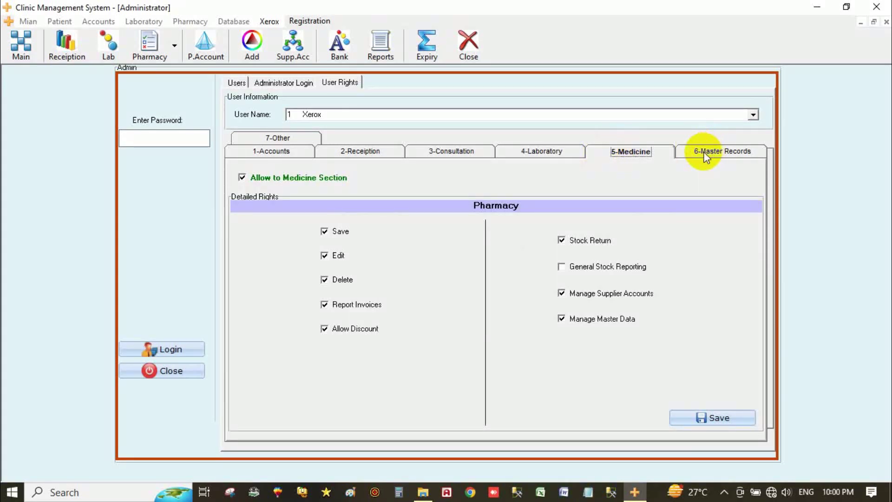
click(237, 83)
click(295, 159)
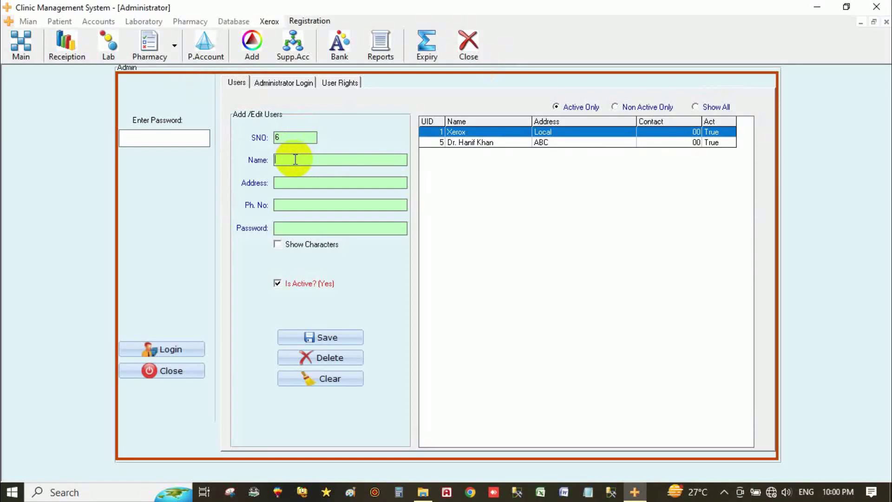
Step: Create new user 6 with the user's name and a masked password, and save it
text(Imran)
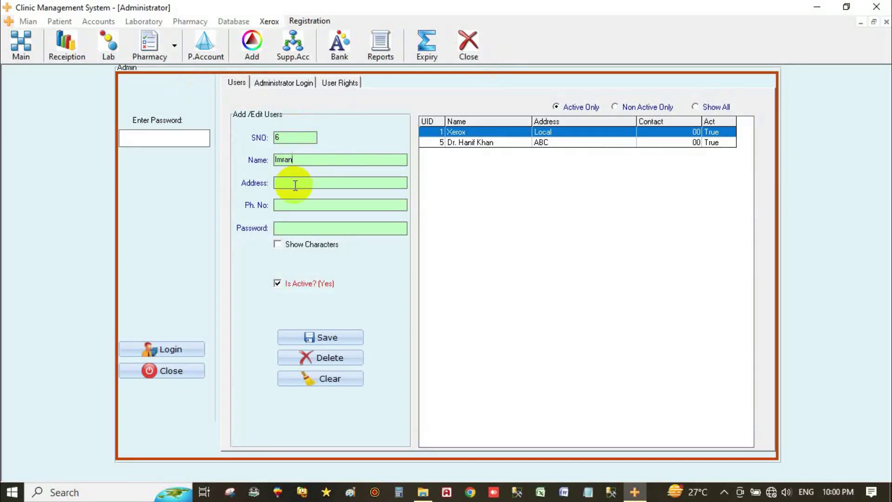
text(Pharmacy)
click(295, 227)
text(***)
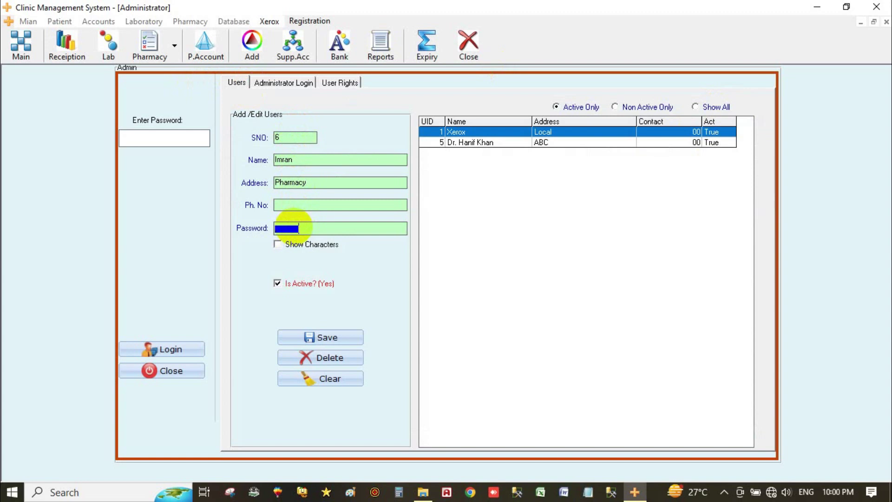
click(301, 247)
click(304, 250)
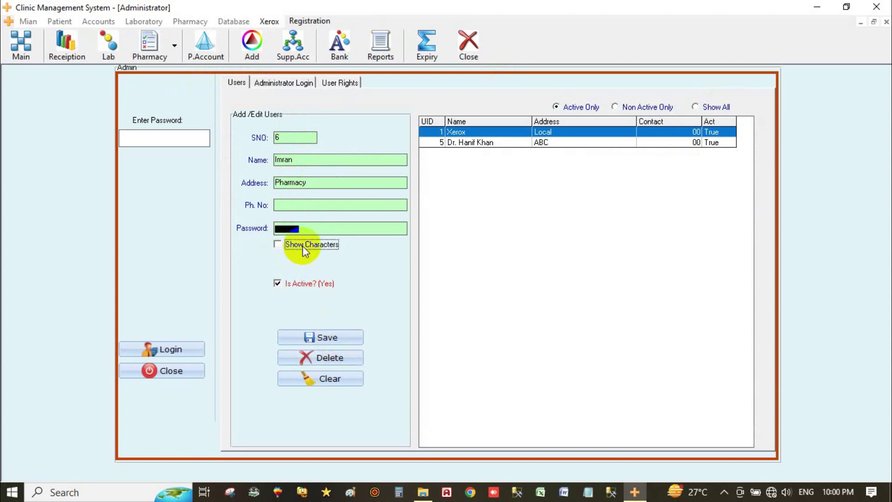
click(311, 337)
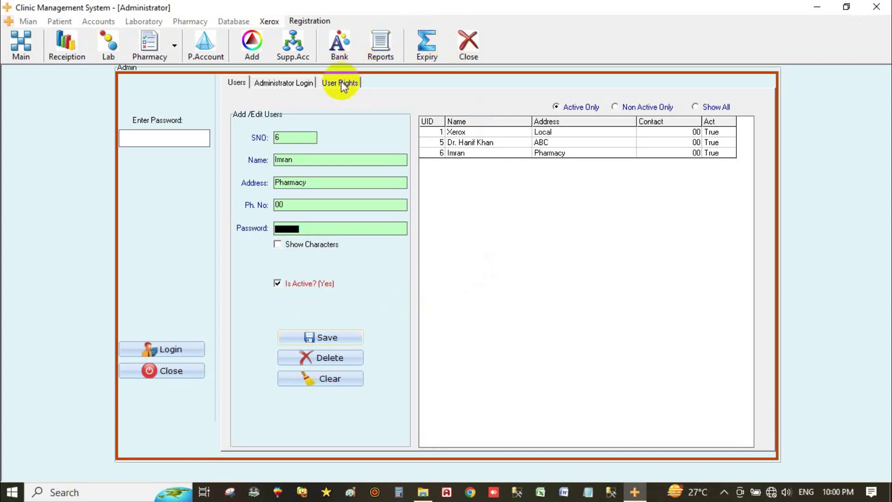
Step: For the new user, allow the Medicine section with pharmacy Save, Edit and Delete rights
click(341, 82)
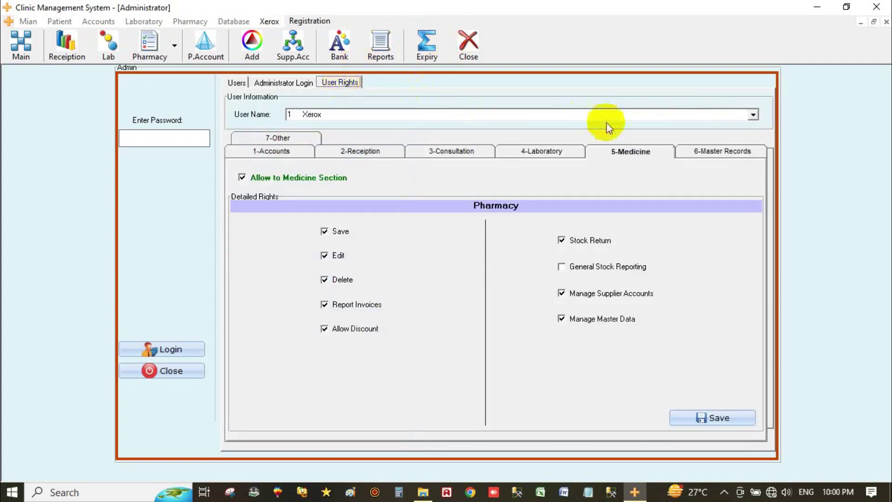
click(753, 115)
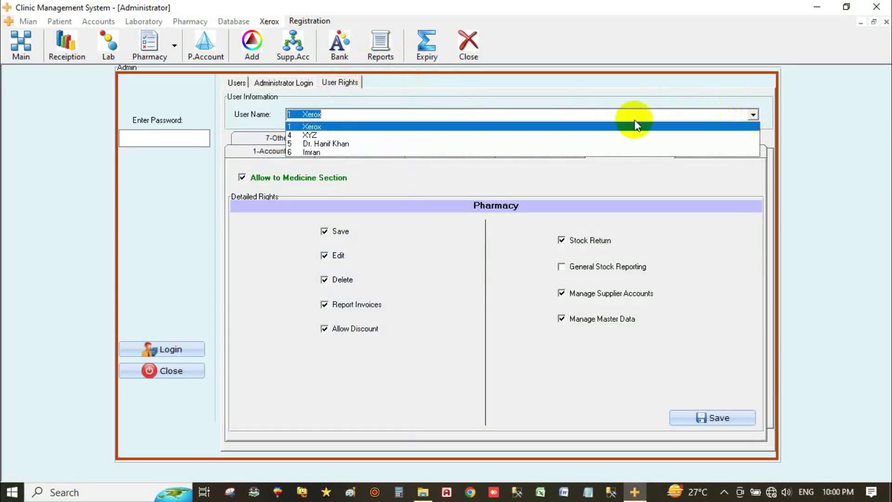
click(532, 152)
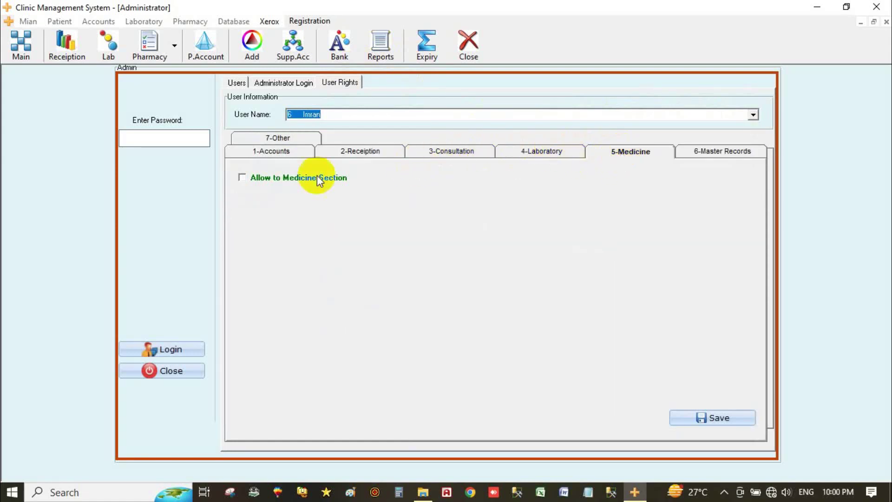
click(256, 178)
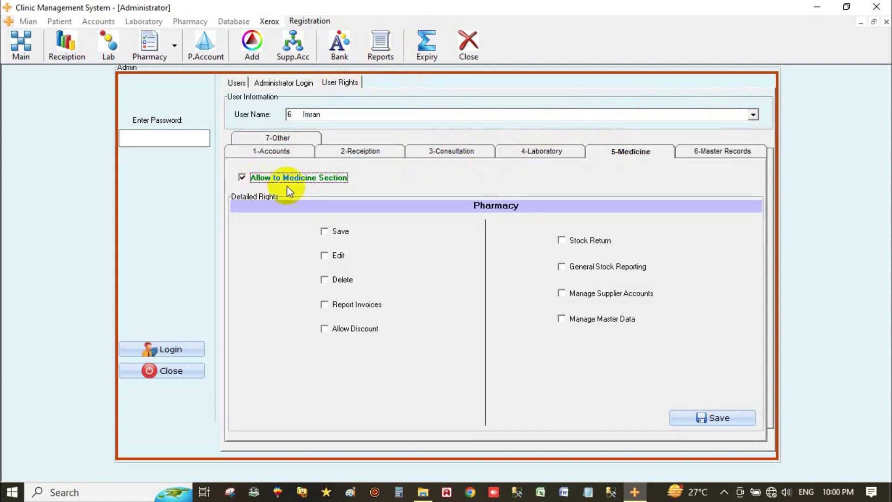
click(339, 233)
click(339, 255)
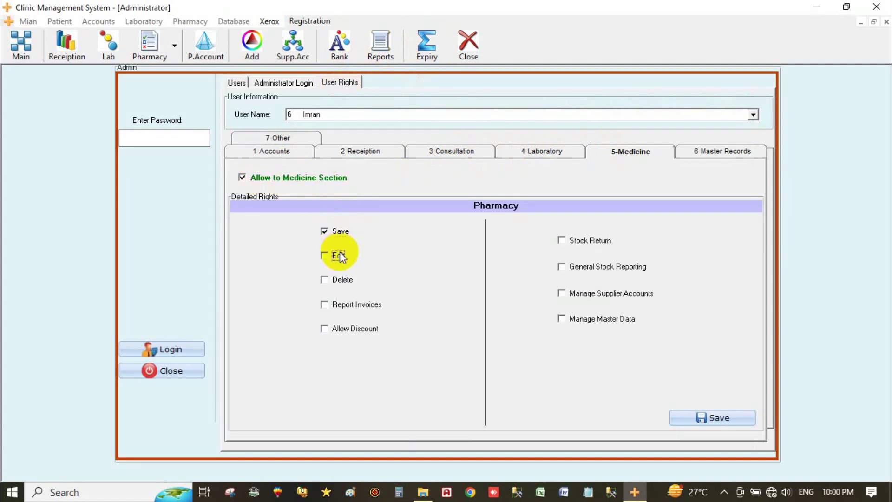
click(339, 280)
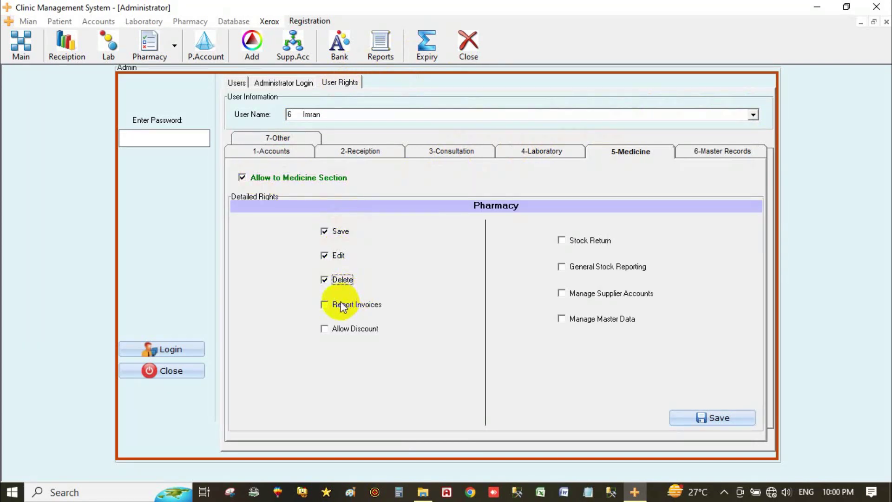
Step: Grant invoice, stock return, stock reporting, supplier and master-data rights, save, and allow Consultation
click(346, 305)
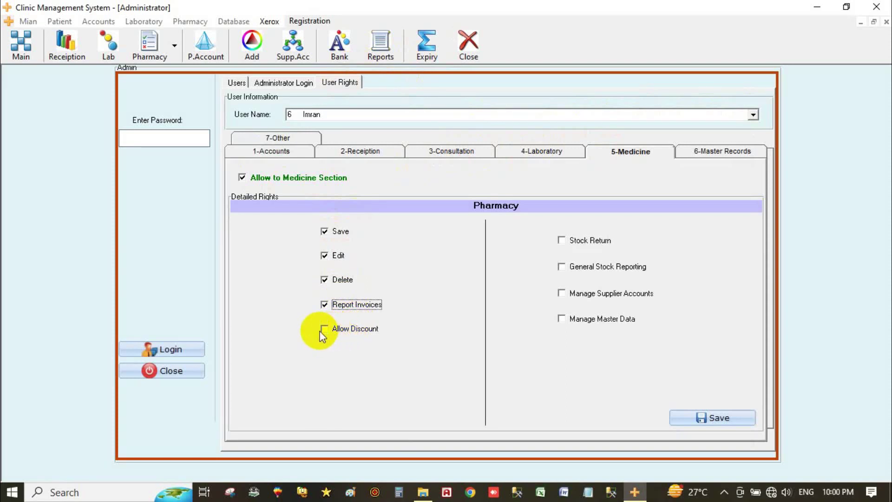
click(578, 241)
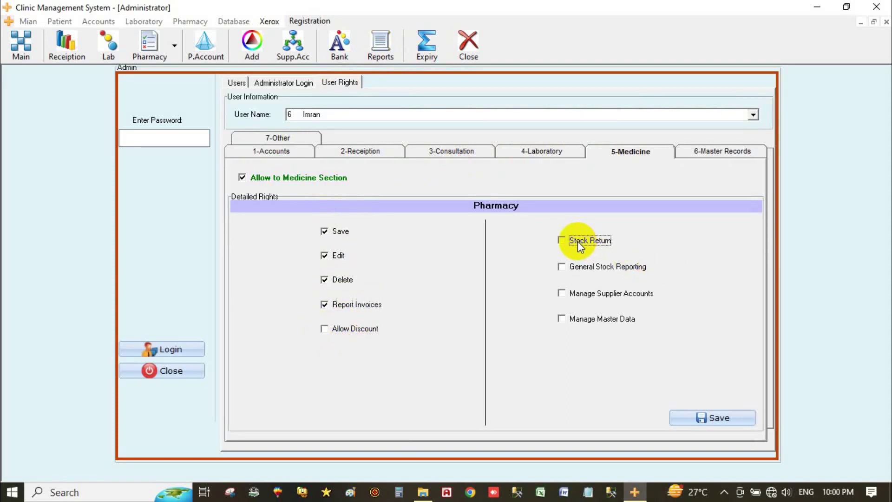
click(578, 267)
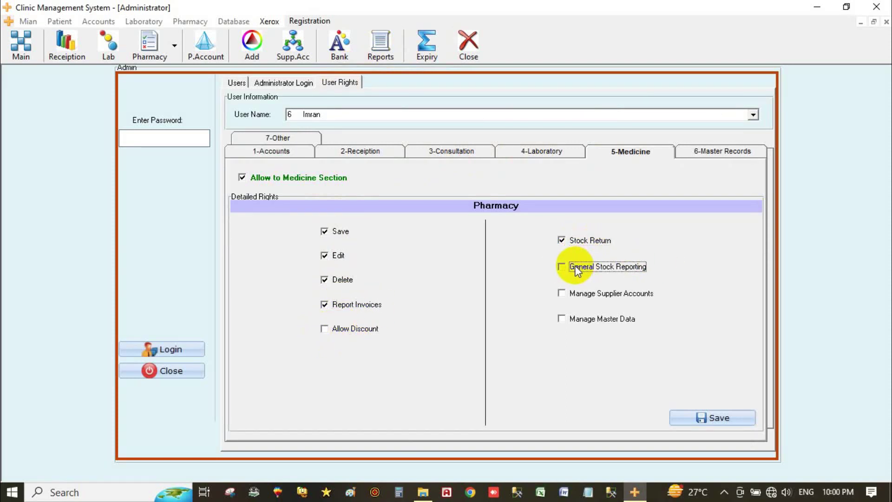
click(578, 293)
click(580, 320)
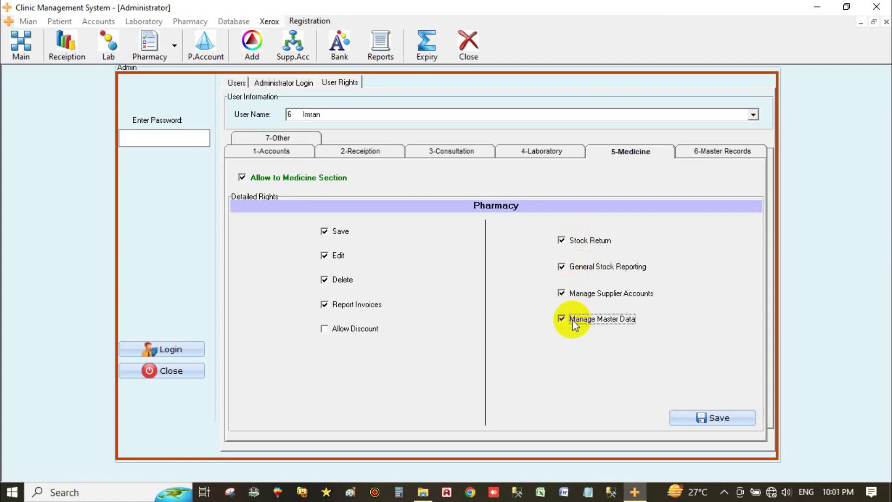
click(688, 418)
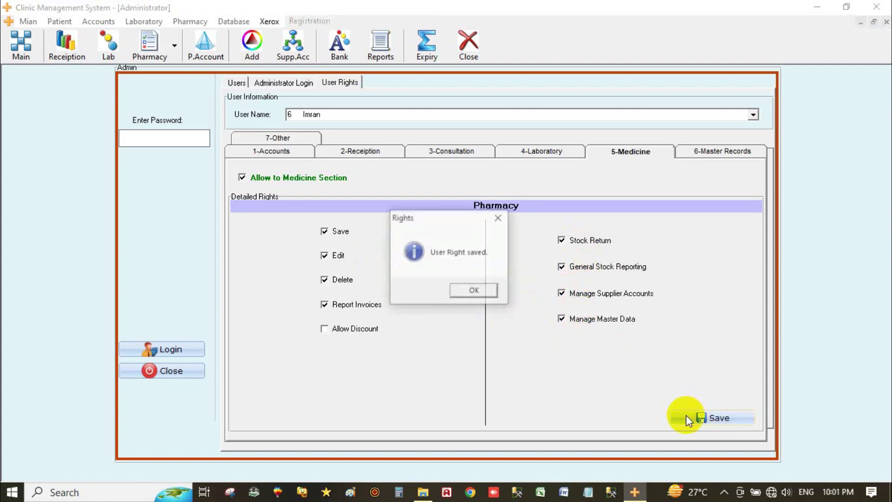
click(497, 297)
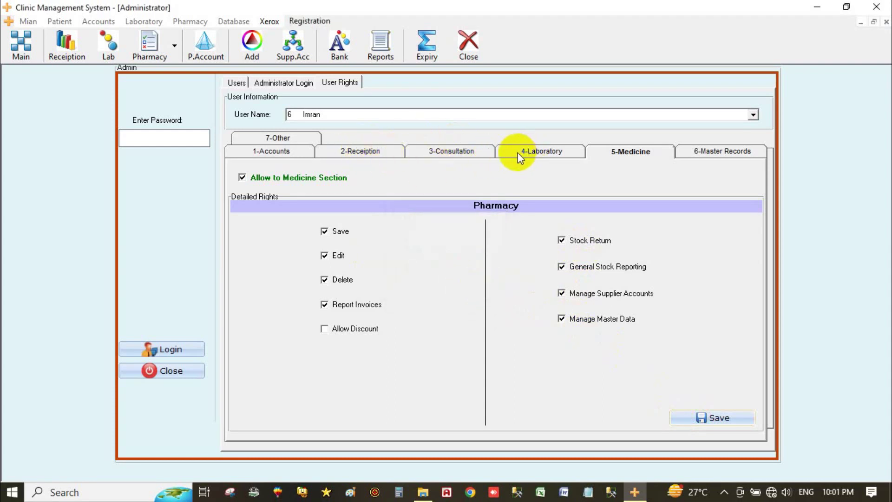
click(453, 152)
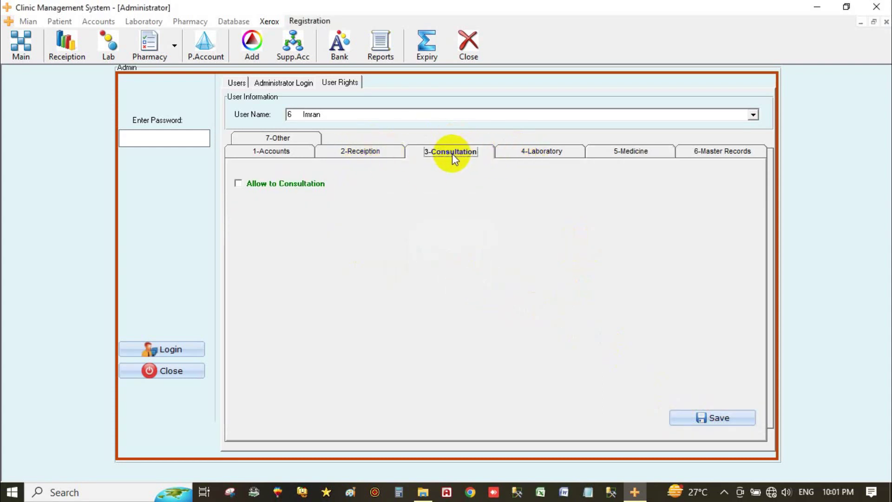
click(312, 183)
Step: Grant all six Consultation rights, limit visible patients to doctor 3's, and save
click(465, 217)
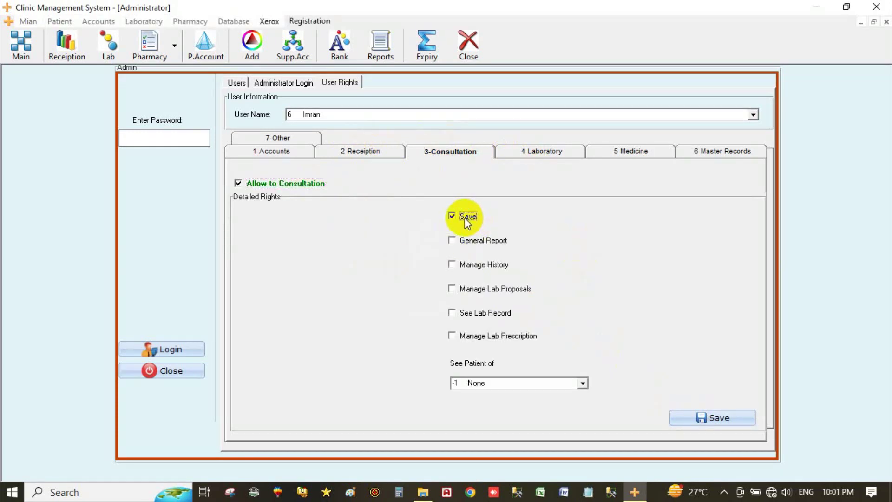
click(470, 242)
click(465, 265)
click(467, 290)
click(469, 314)
click(472, 342)
click(582, 384)
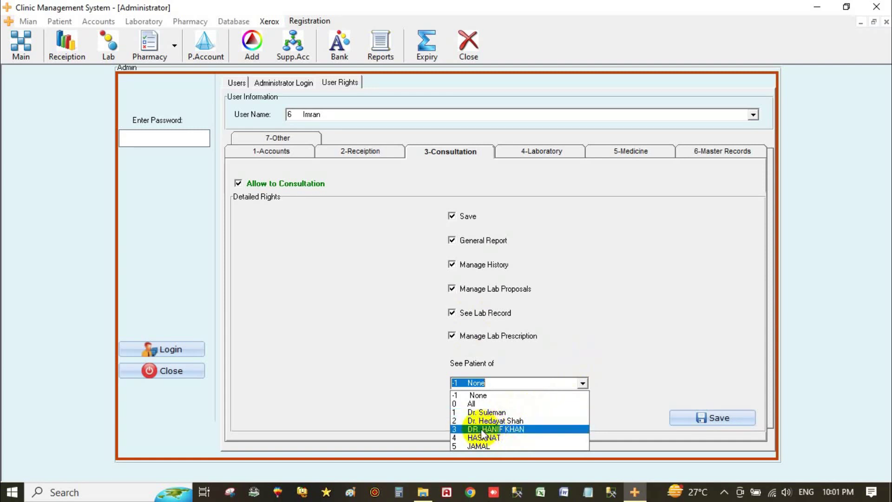
click(525, 429)
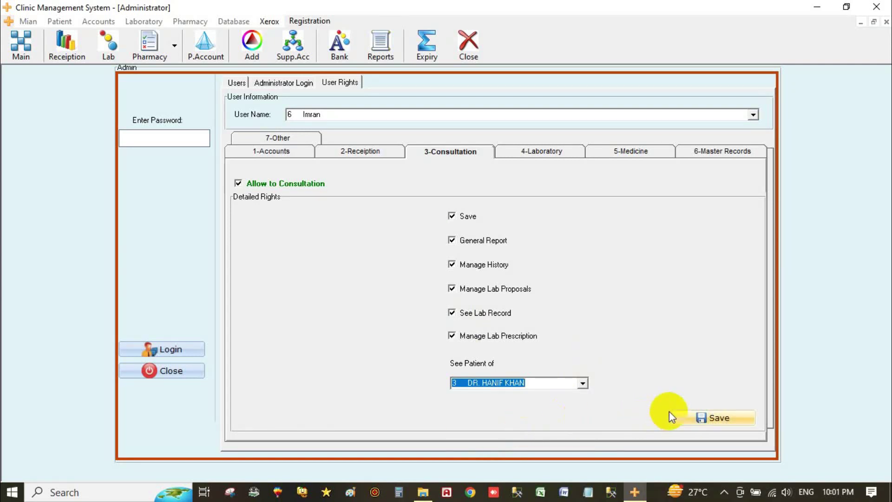
click(702, 417)
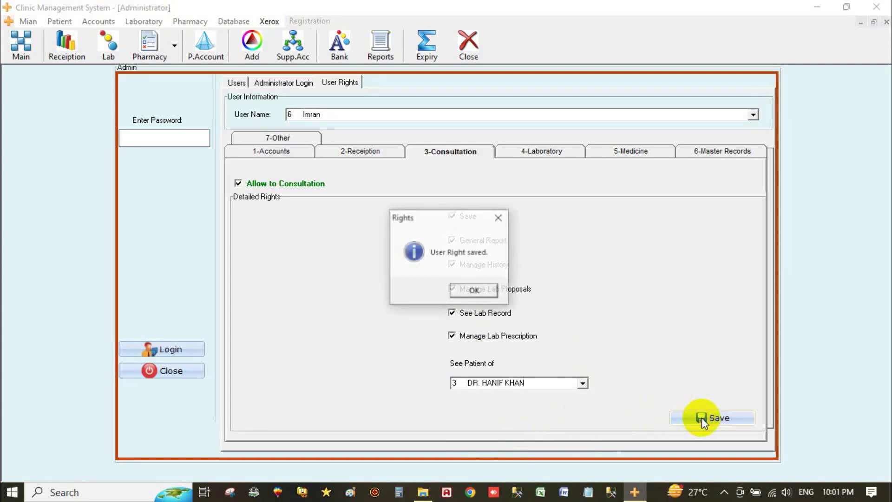
click(454, 292)
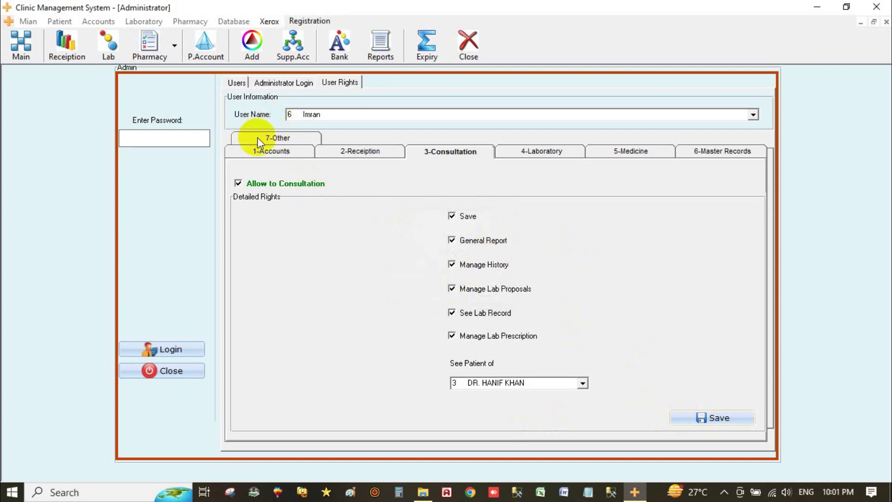
Step: Allow the new user into Reception and Other viewing, then close the admin panel
click(278, 151)
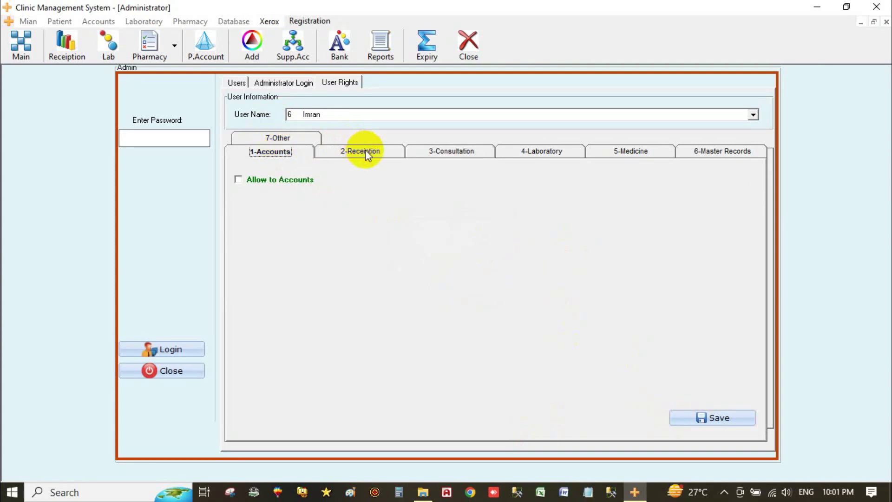
click(363, 152)
click(259, 186)
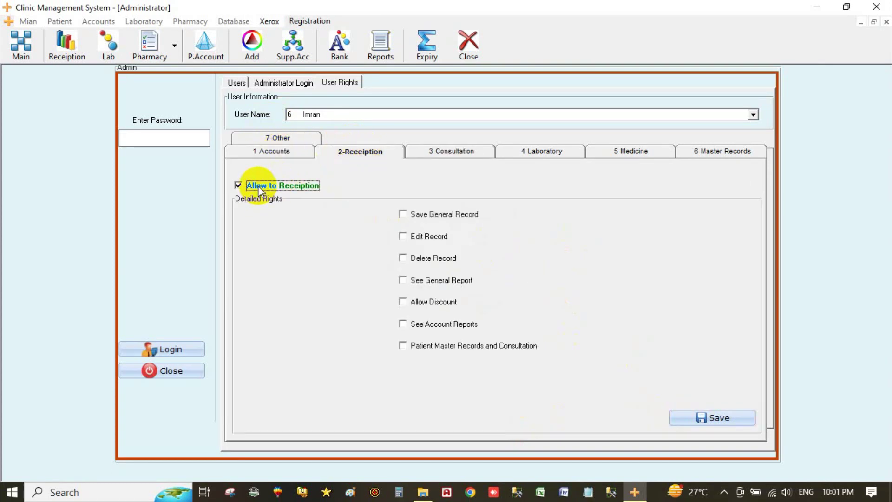
click(291, 151)
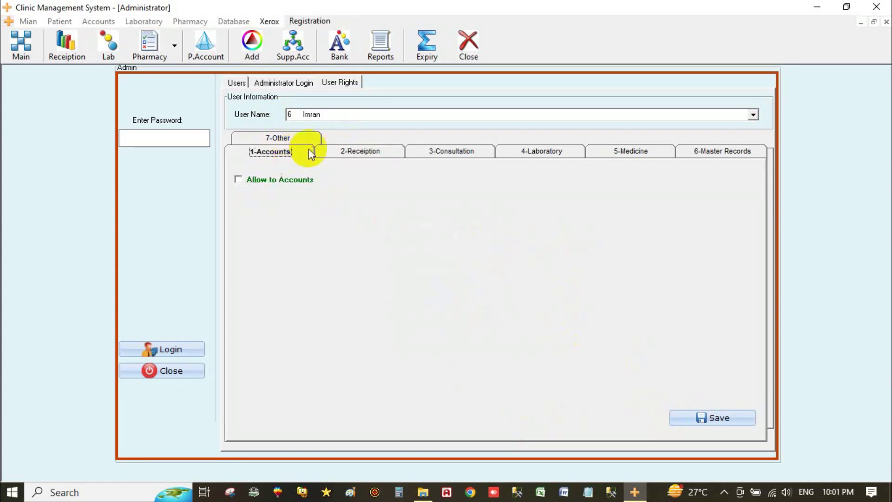
click(517, 152)
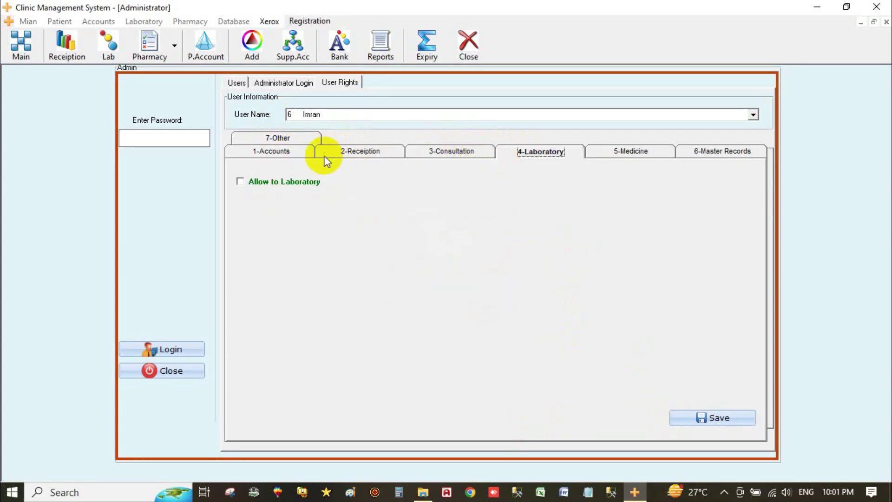
click(279, 151)
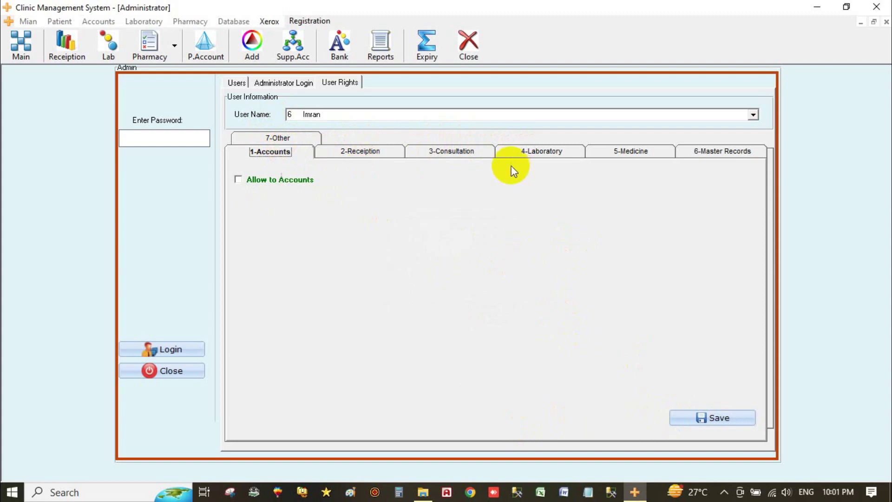
click(285, 138)
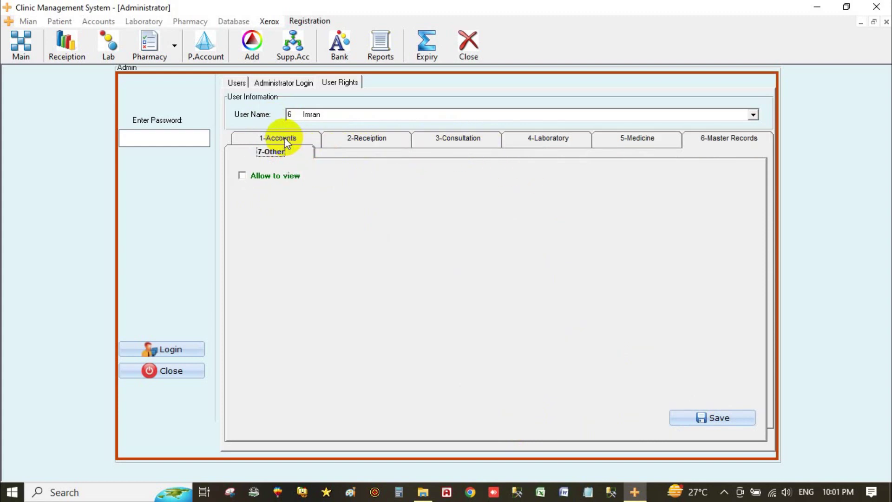
click(253, 177)
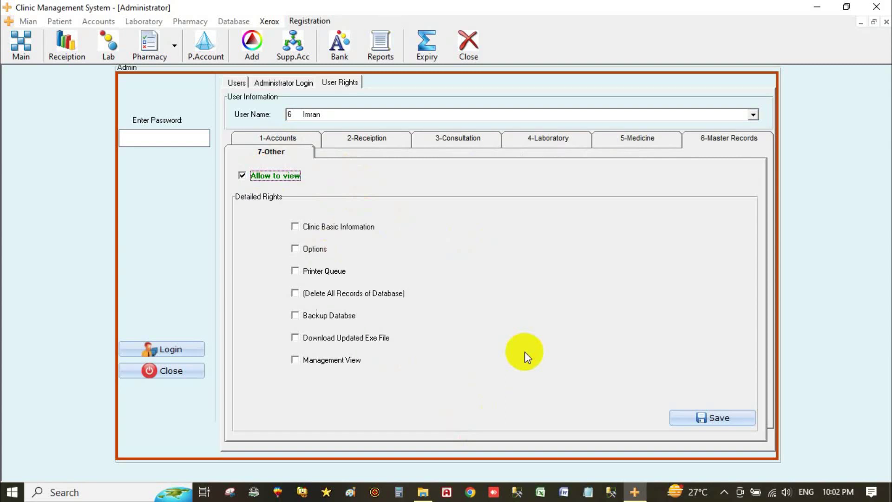
click(166, 370)
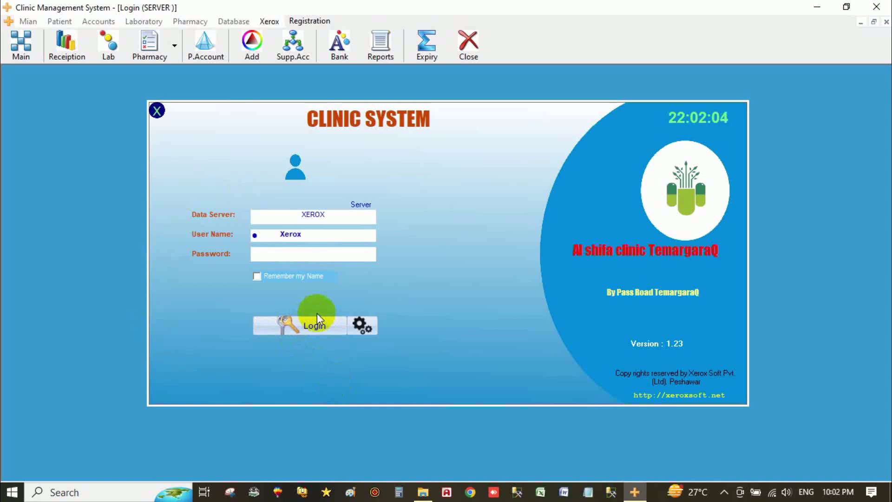
Step: Log in to the clinic system as the new user with its name and password
double_click(263, 236)
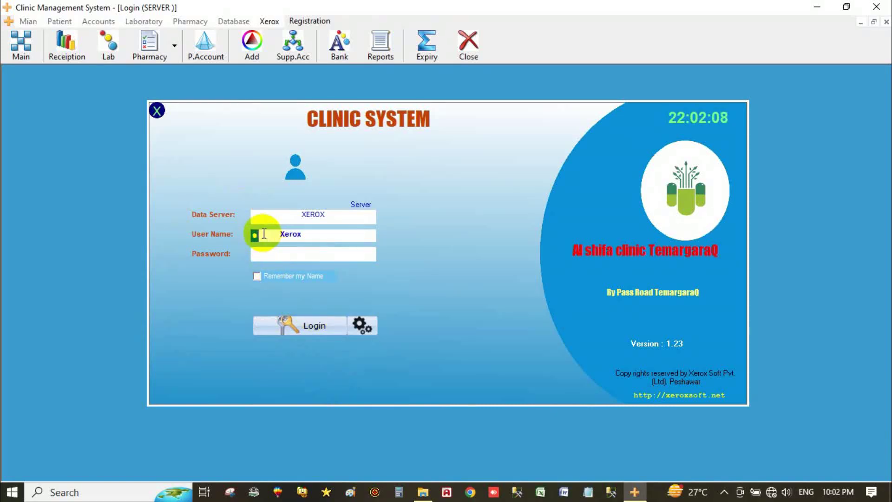
double_click(301, 234)
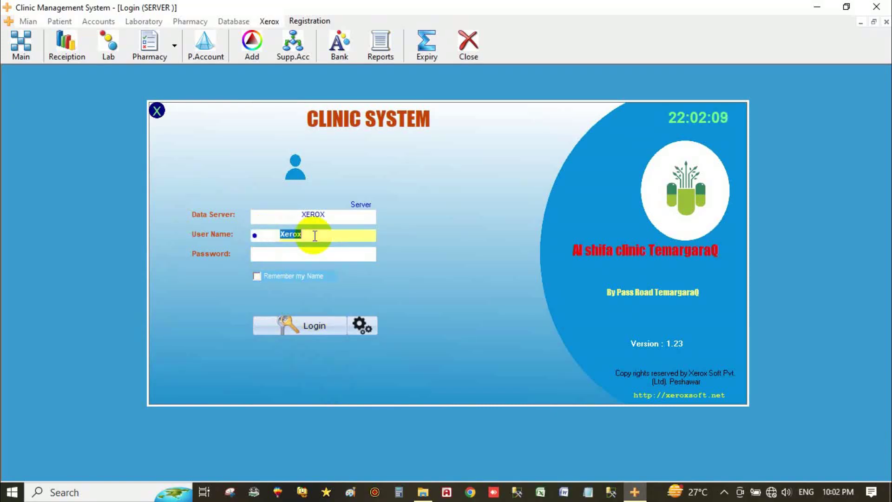
double_click(264, 233)
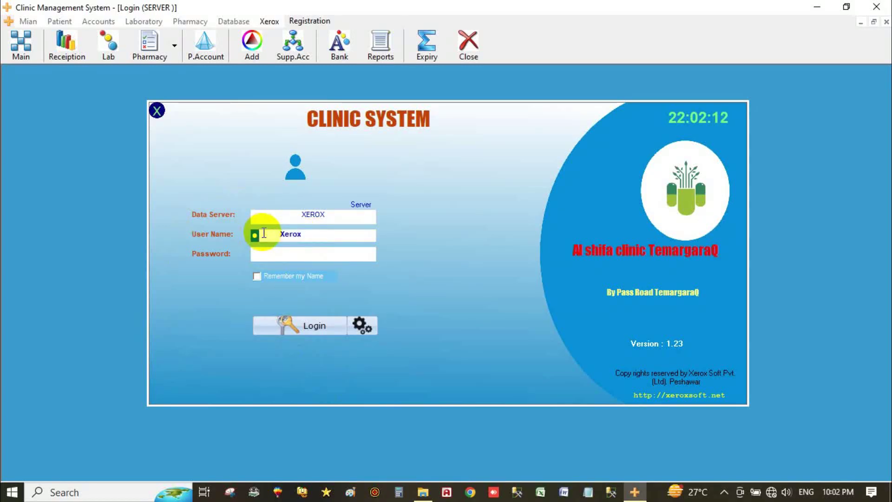
double_click(311, 237)
text(Imrfan)
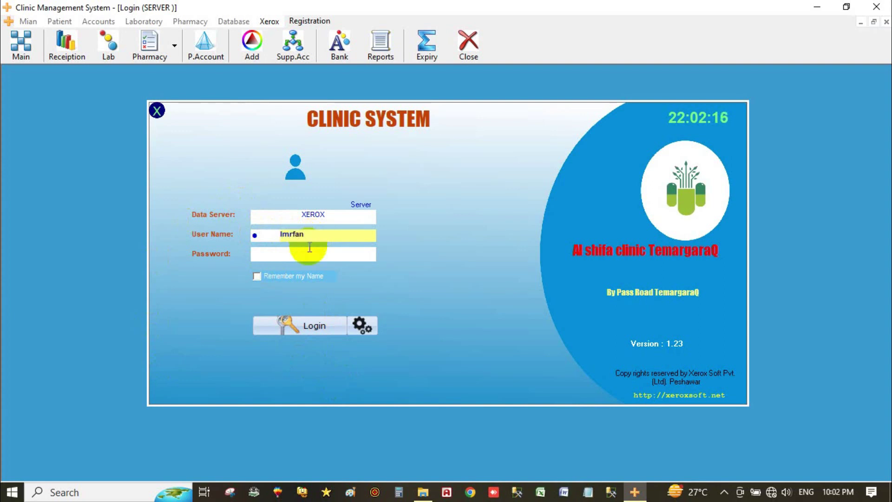
key(BackSpace)
key(BackSpace)
key(BackSpace)
click(303, 254)
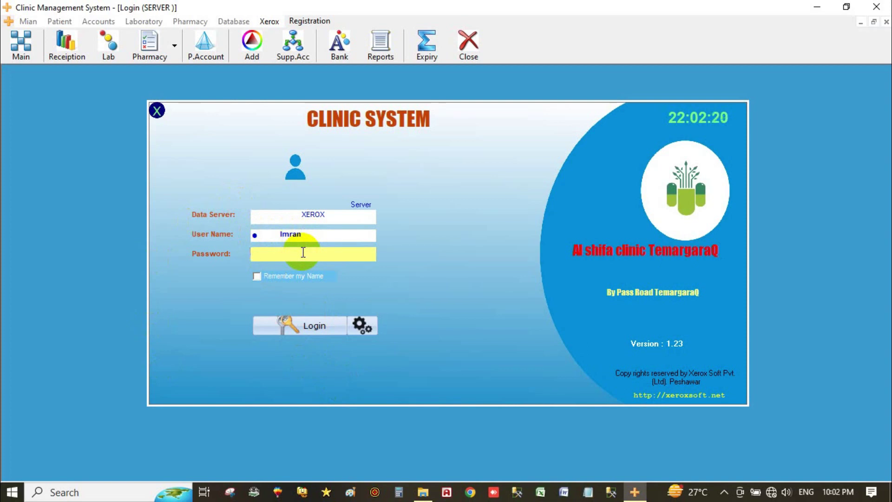
click(313, 327)
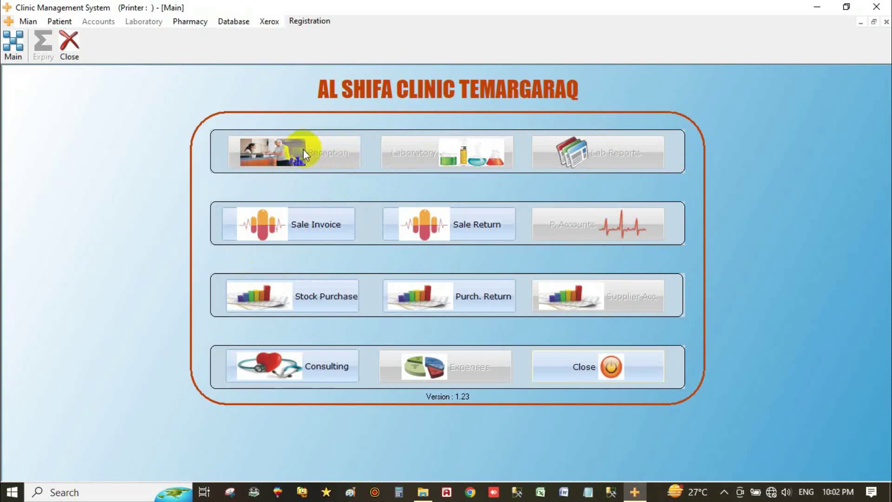
Step: Check the Pharmacy menu, then restart the application and open the administrator password prompt
click(191, 19)
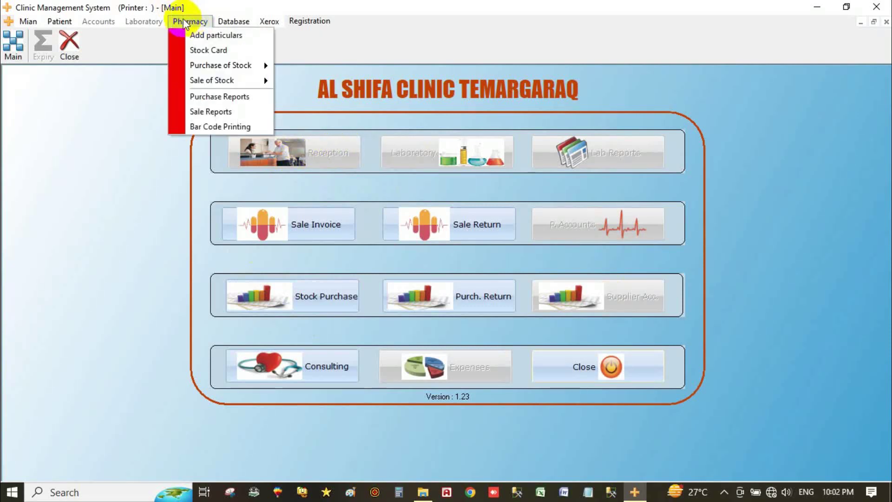
click(60, 23)
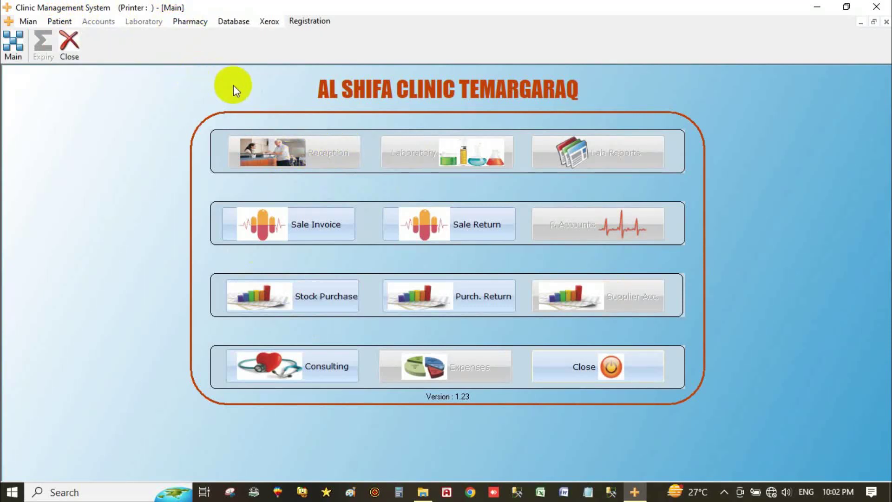
click(195, 23)
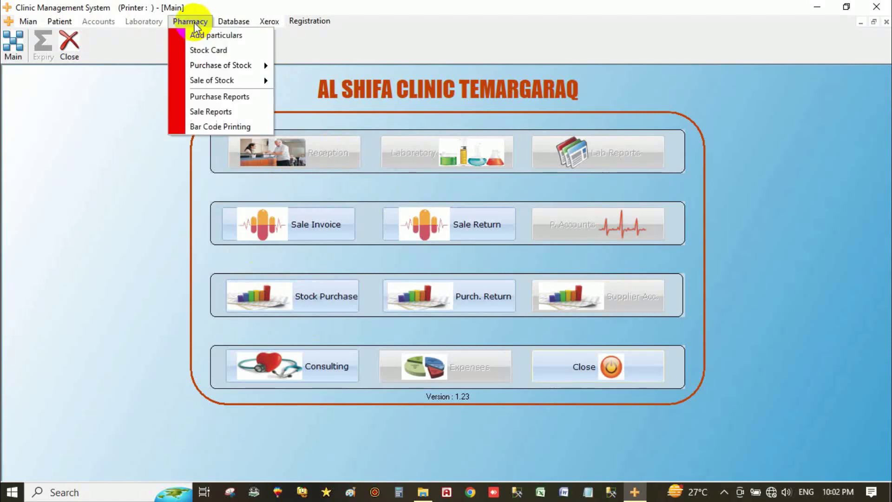
click(134, 230)
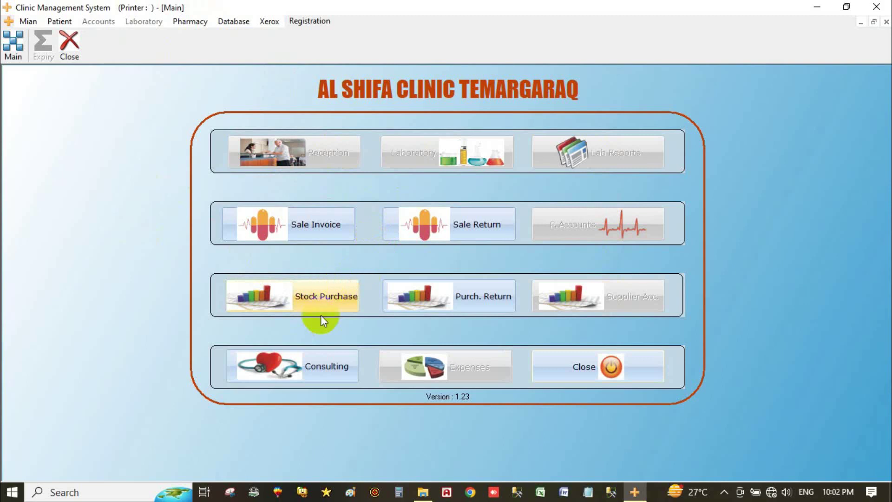
click(598, 369)
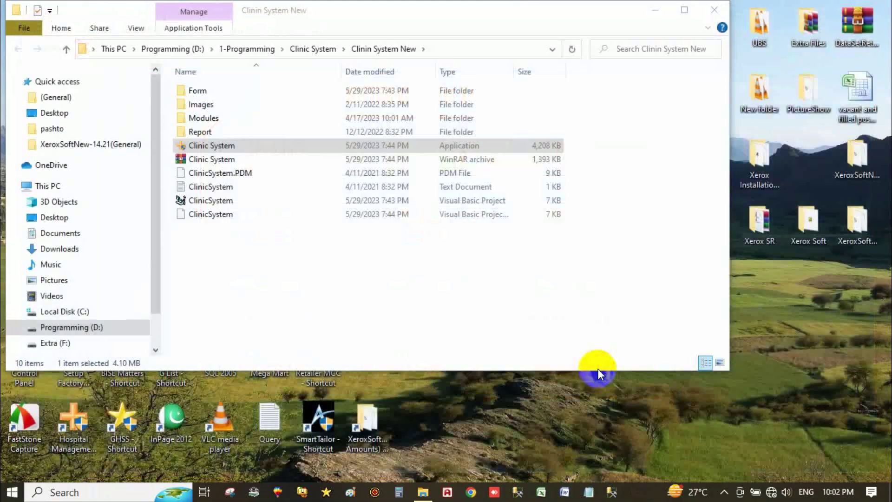
double_click(224, 144)
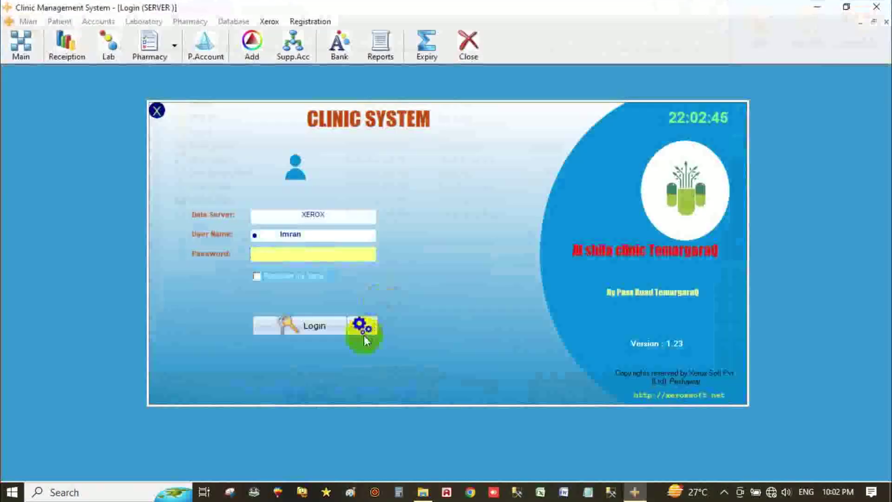
click(364, 335)
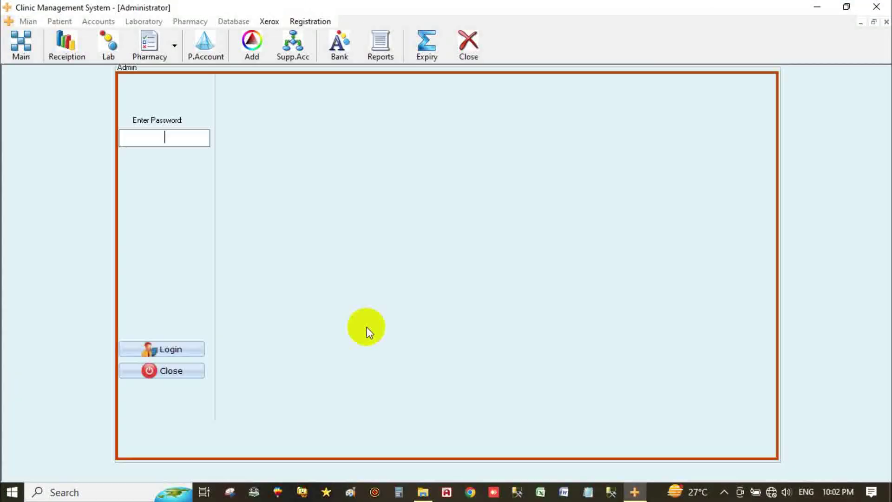
Step: Log in to the admin panel with the administrator password and go to Administrator Login
text(******)
key(Return)
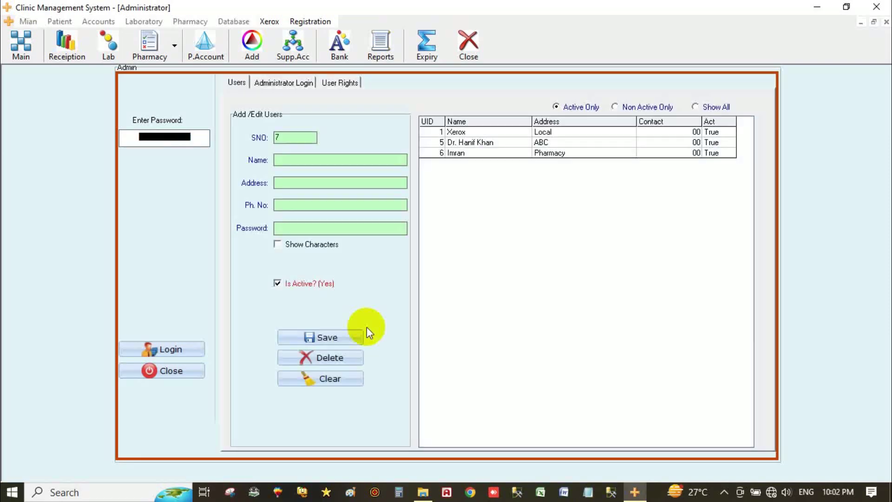
click(293, 82)
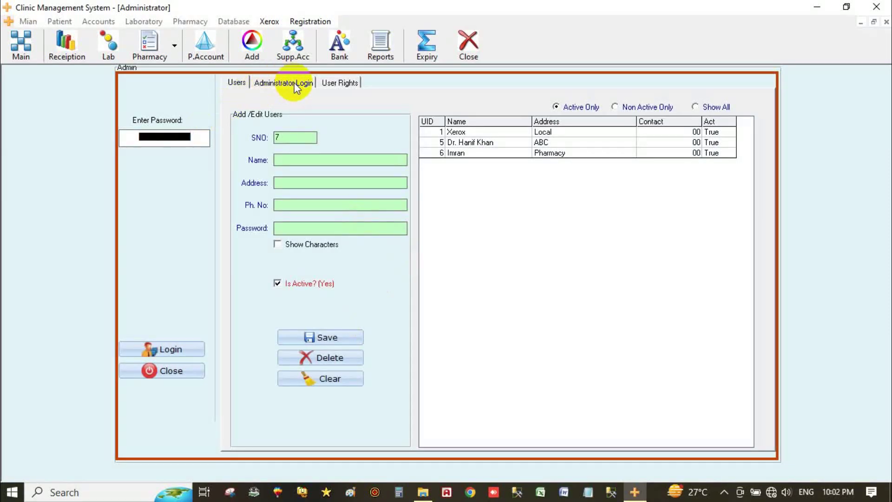
Step: Replace the old administrator password with a new confirmed one, save it, and close the admin panel
click(421, 132)
text(********)
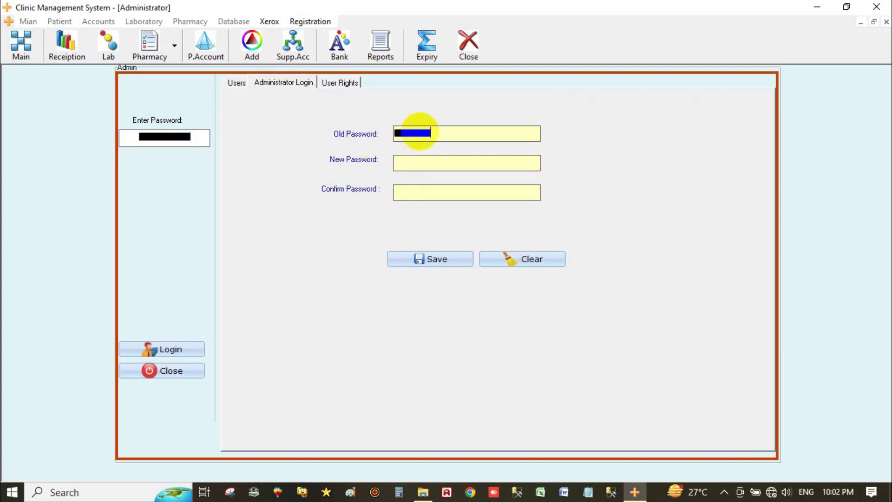
text(*)
key(BackSpace)
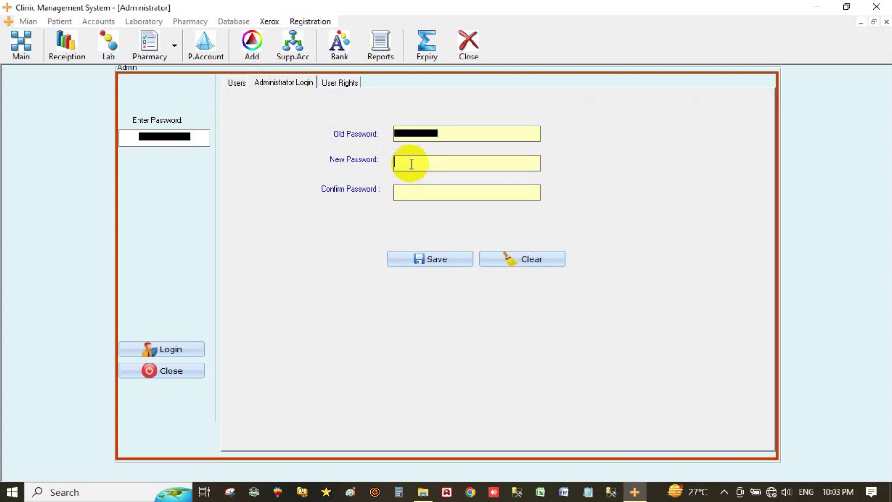
text(****)
click(415, 196)
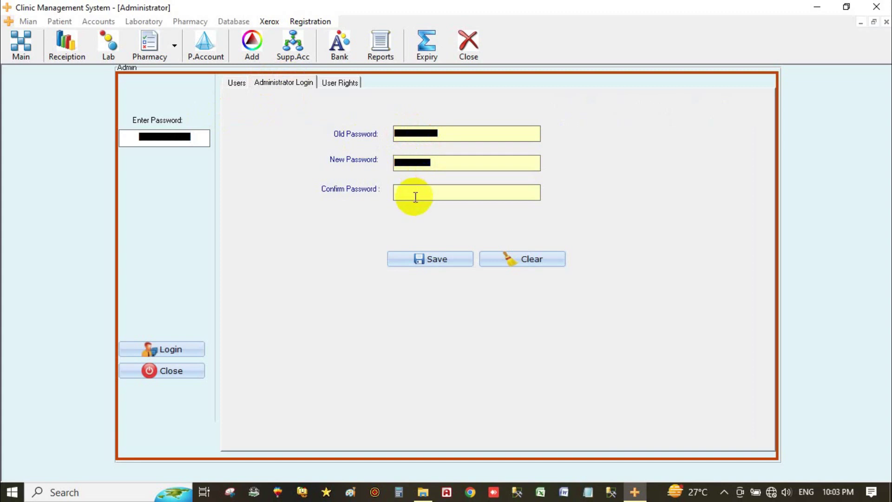
text(****)
click(404, 259)
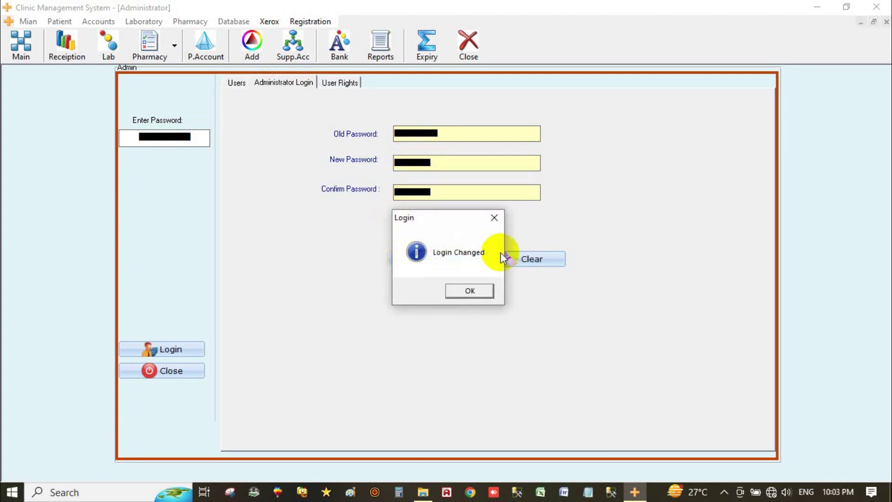
click(459, 292)
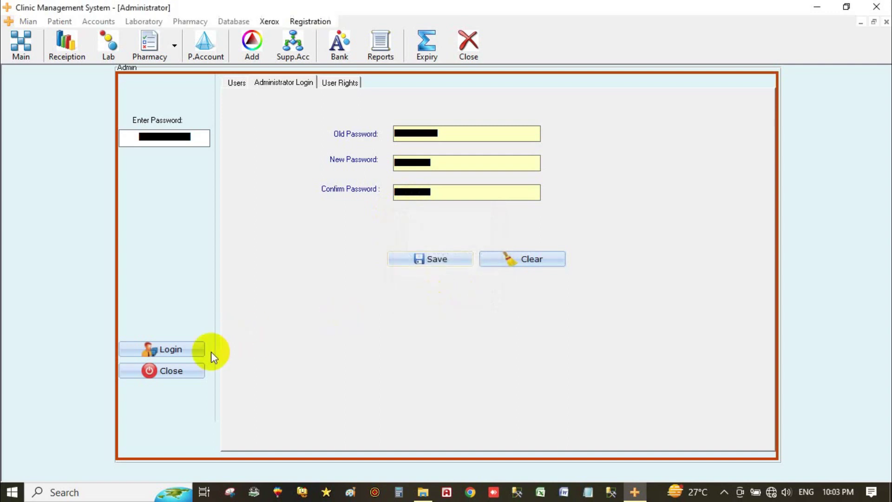
click(172, 370)
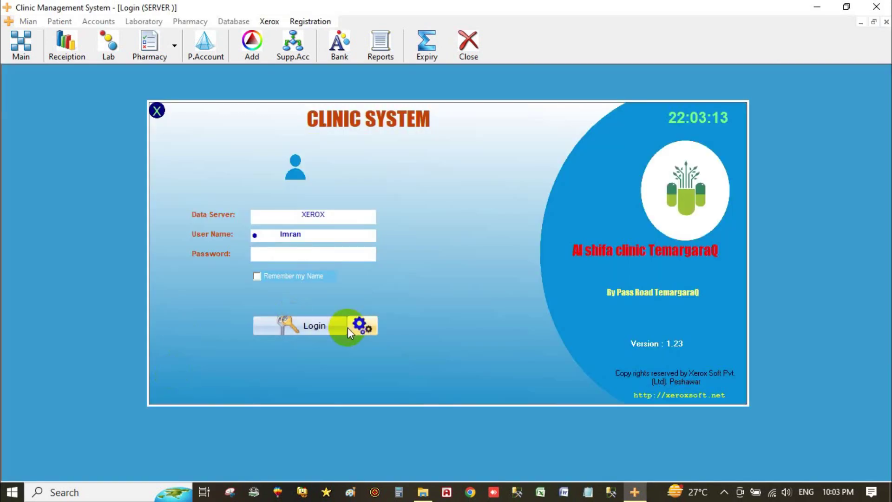
Step: Log in as the new user with the user's password and Remember my Name ticked
click(298, 322)
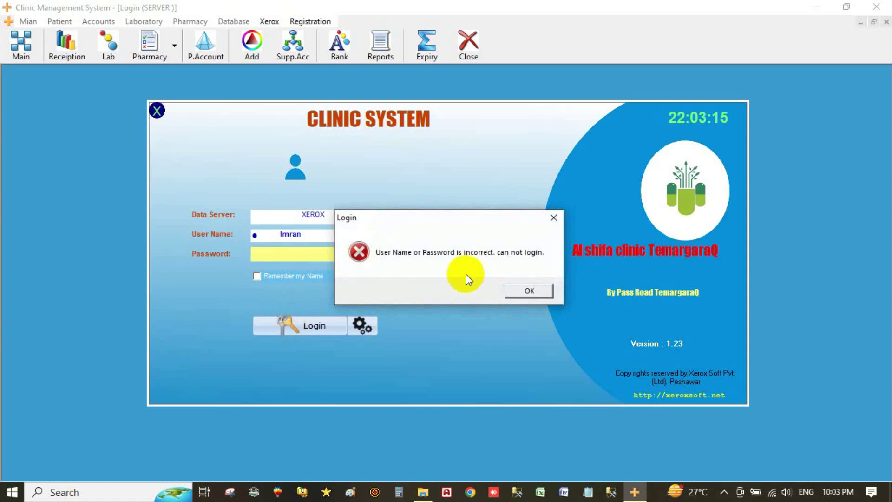
click(527, 291)
click(257, 276)
text(123)
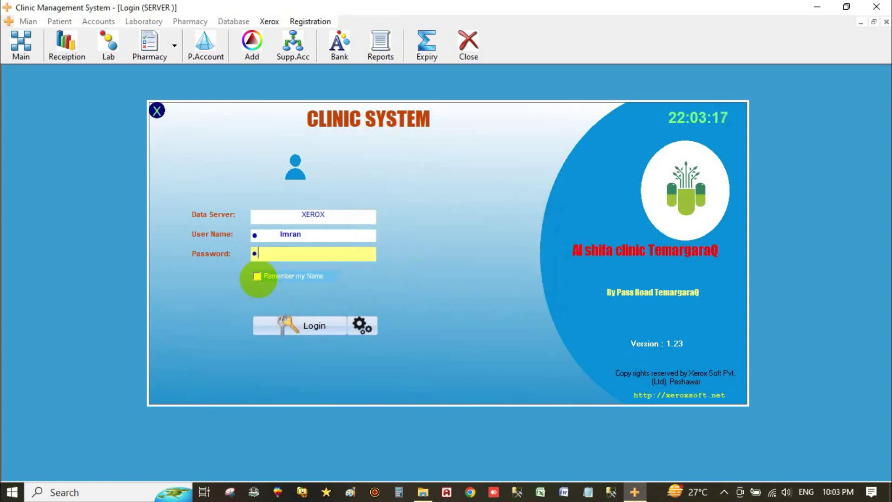
key(Return)
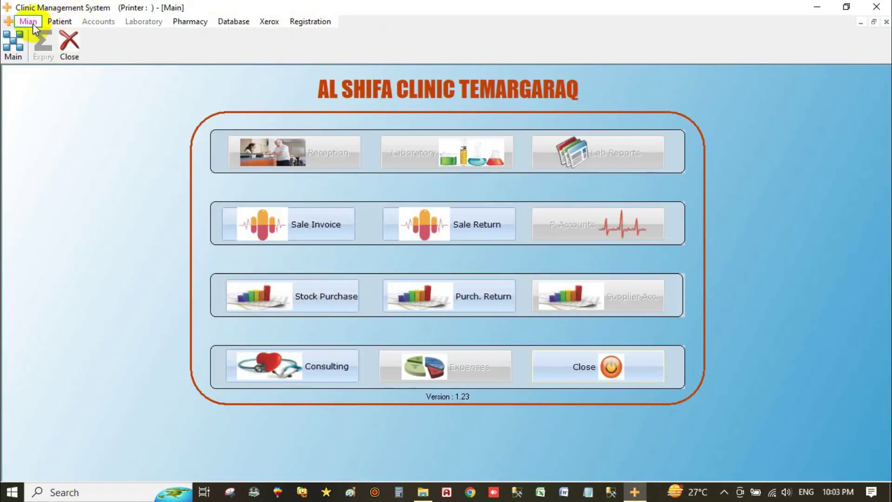
Step: Change the logged-in user's password via Main > Change User Login, save it, and close the dialog
click(28, 22)
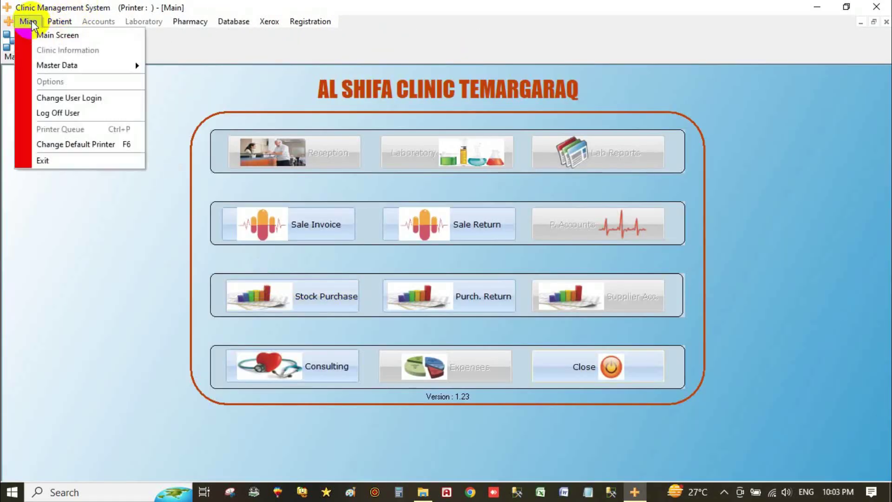
click(108, 98)
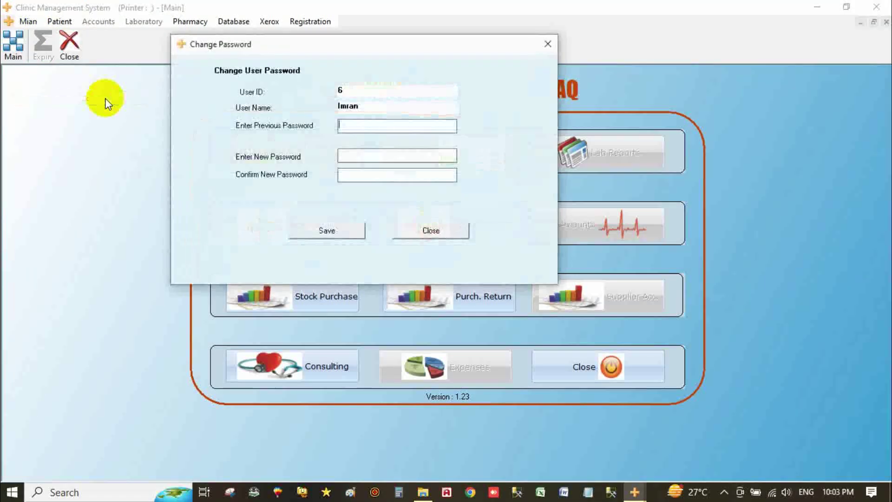
click(353, 127)
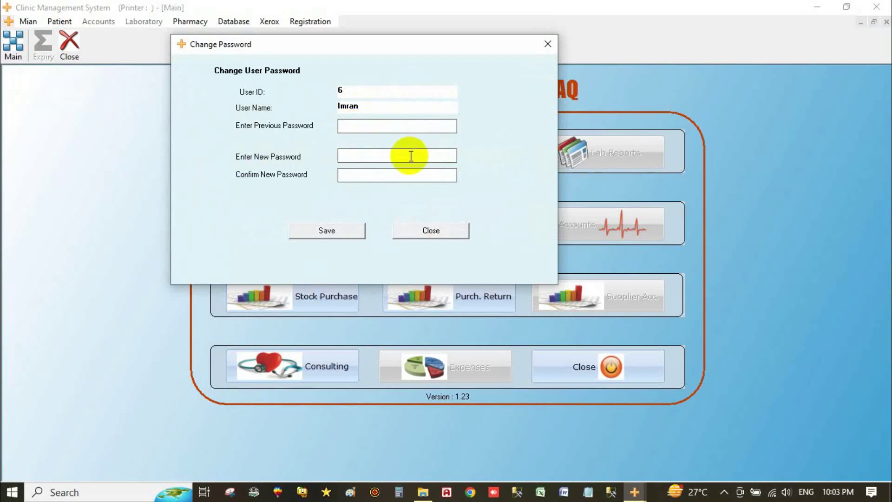
text(123)
click(401, 156)
text(1)
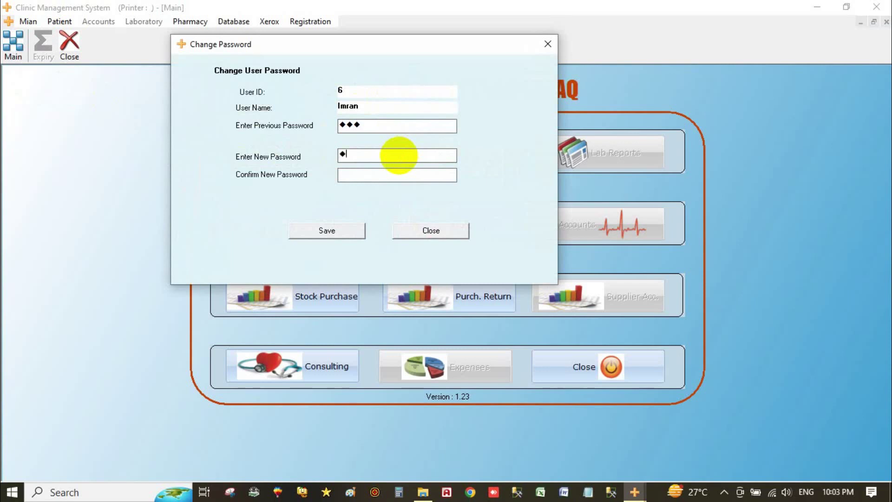
text(123)
click(338, 232)
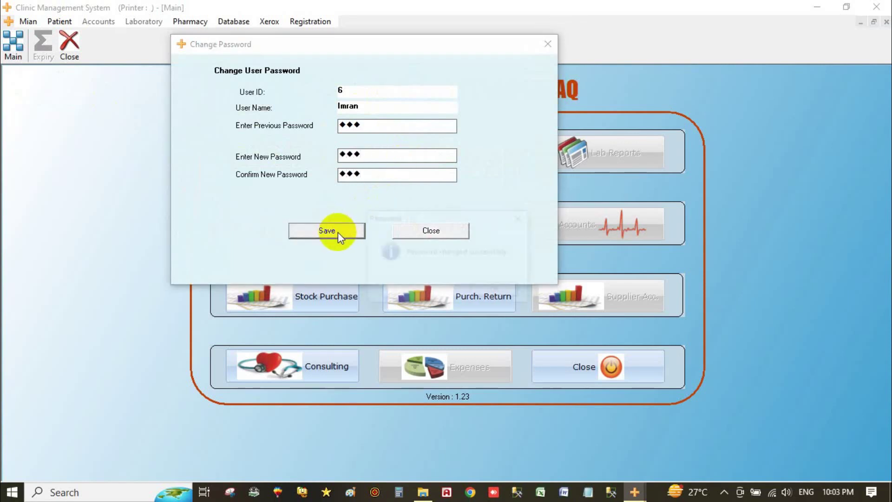
click(495, 293)
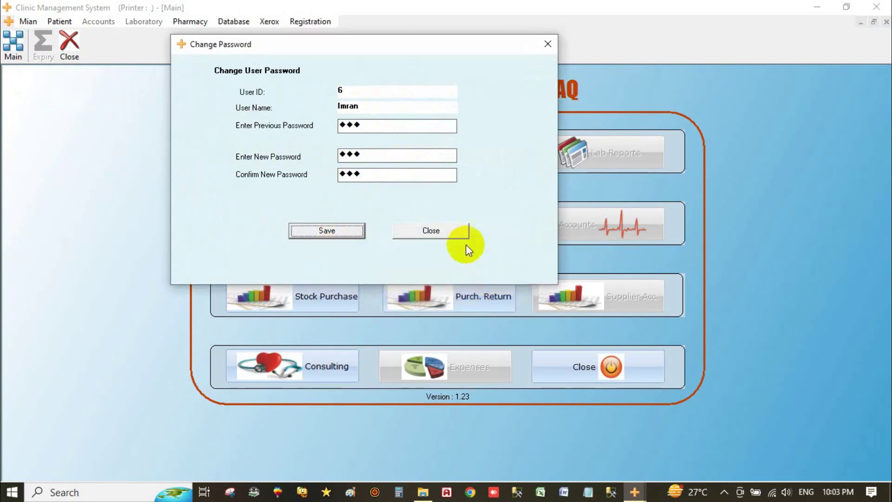
click(448, 232)
click(554, 360)
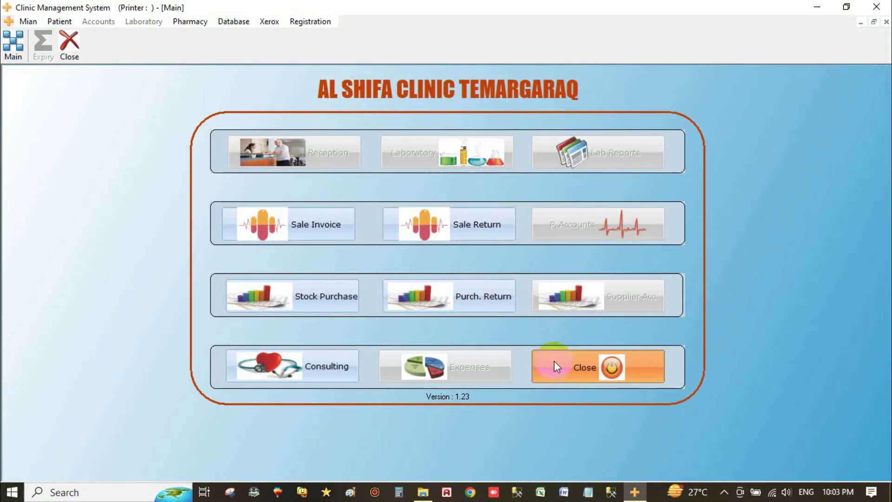